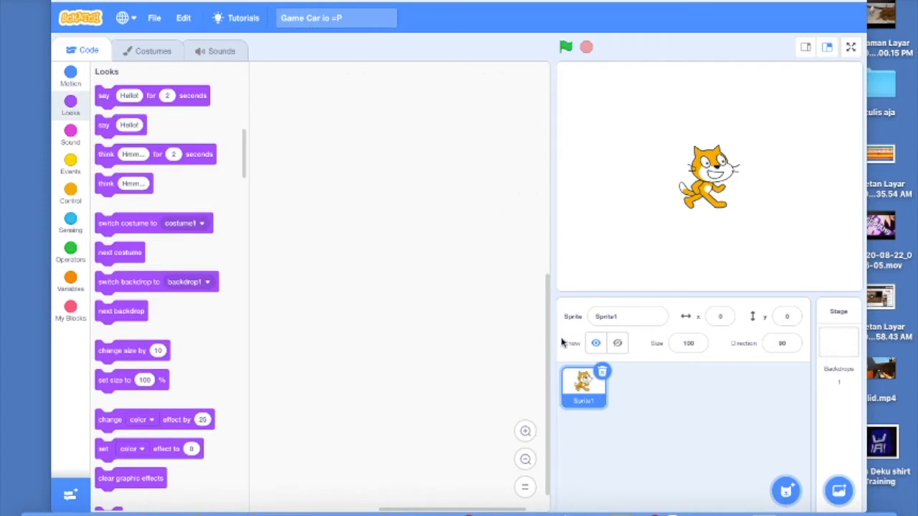
Step: Delete the default cat sprite from the project
{"action": "left_click", "coordinate": [601, 372]}
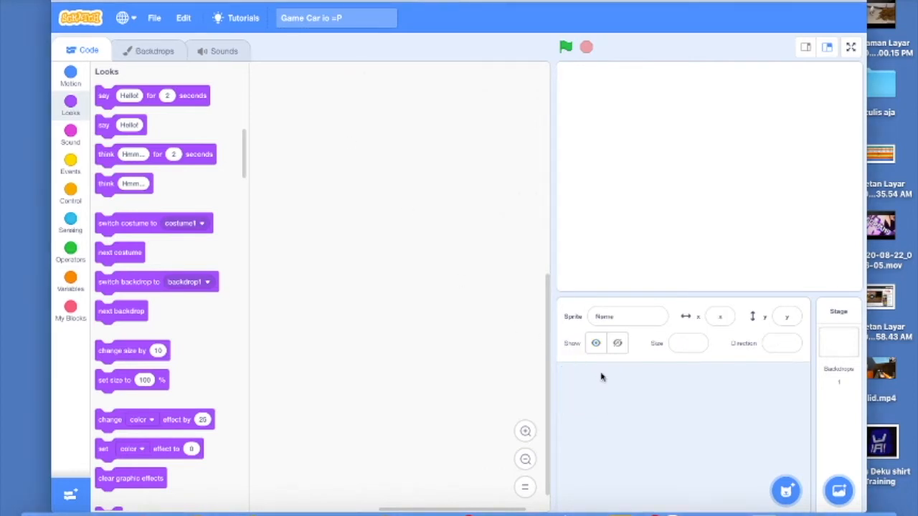
{"action": "mouse_move", "coordinate": [786, 490]}
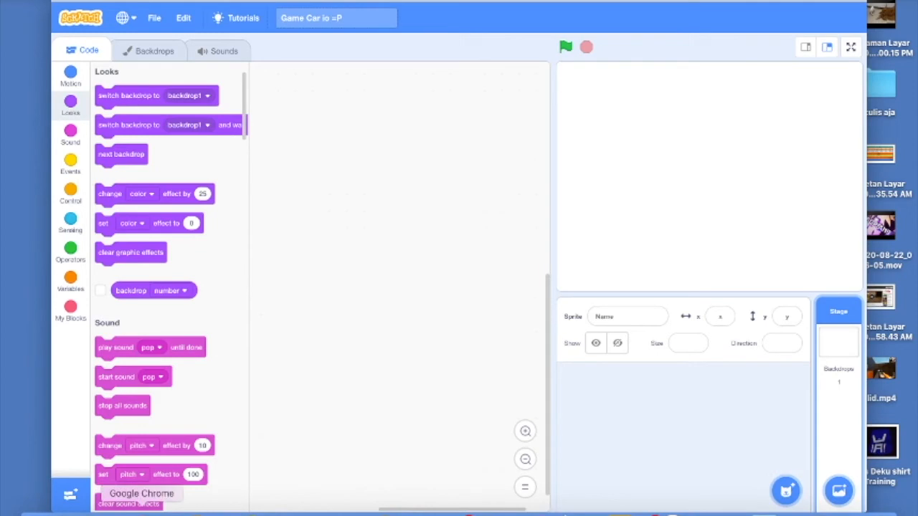
Step: Switch to Google Chrome and search Google Images for "car 2d"
{"action": "left_click", "coordinate": [141, 511]}
{"action": "left_click", "coordinate": [130, 29]}
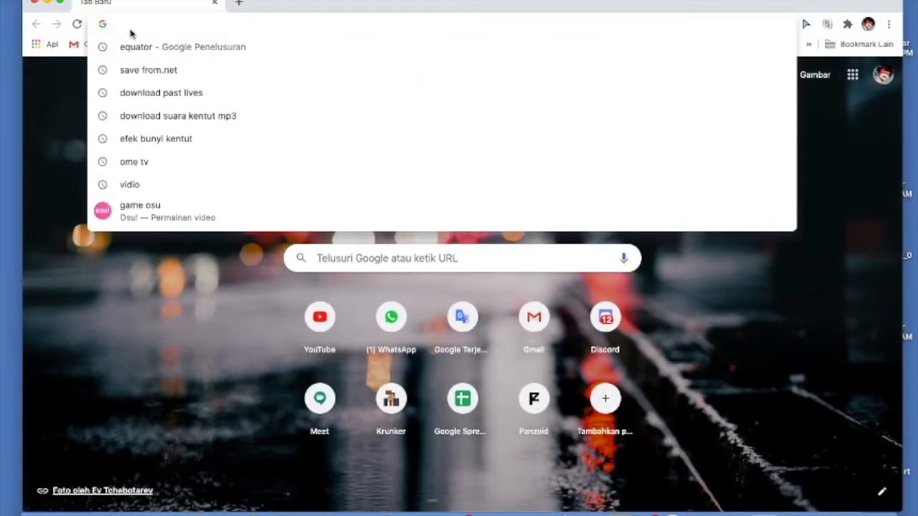
{"action": "type", "text": "car"}
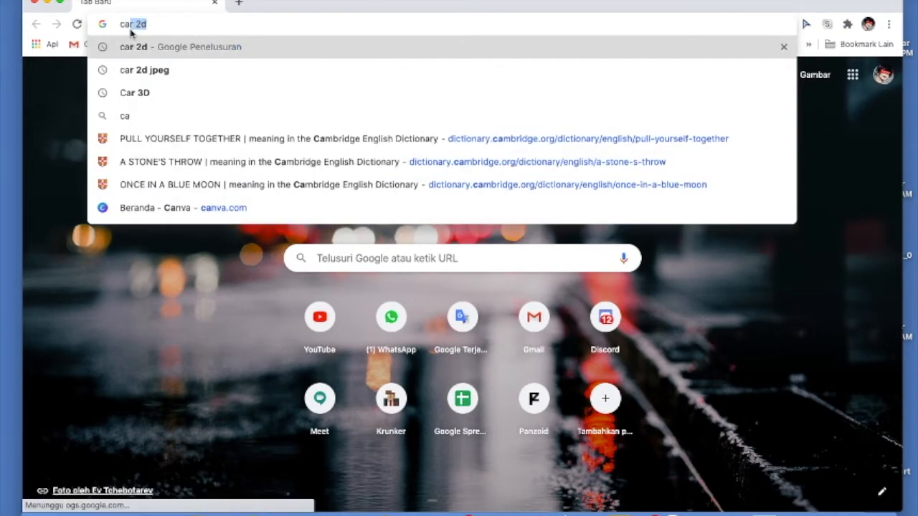
{"action": "type", "text": " 2d"}
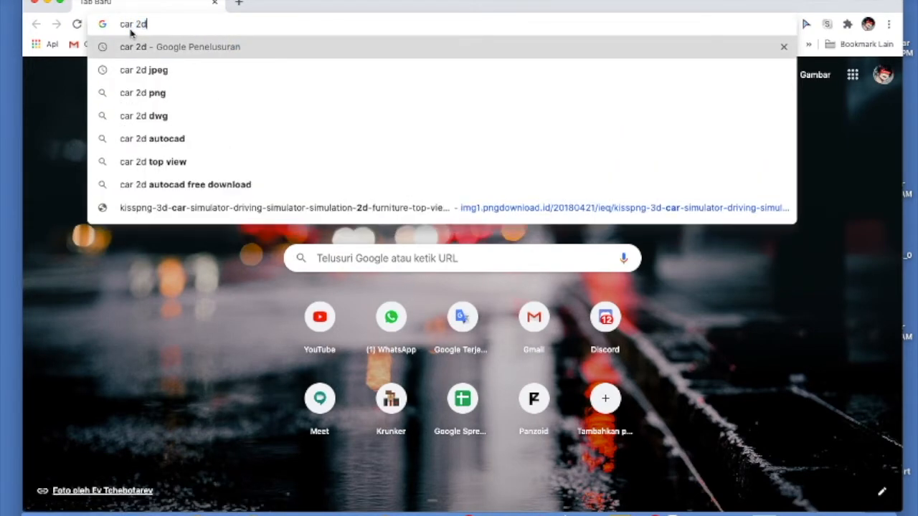
{"action": "key", "text": "Return"}
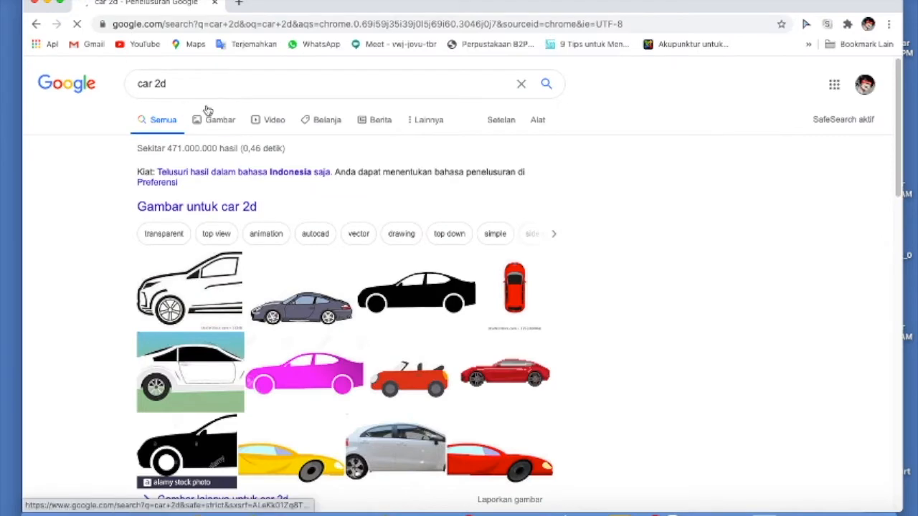
{"action": "left_click", "coordinate": [227, 122]}
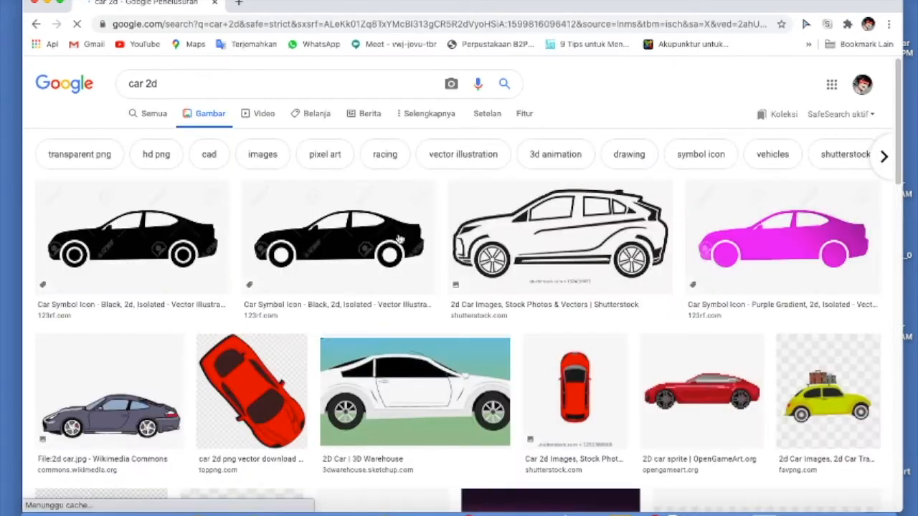
Step: Look through the car image results for a suitable top-view 2D car
{"action": "scroll", "coordinate": [863, 344], "scroll_direction": "down", "scroll_amount": 10}
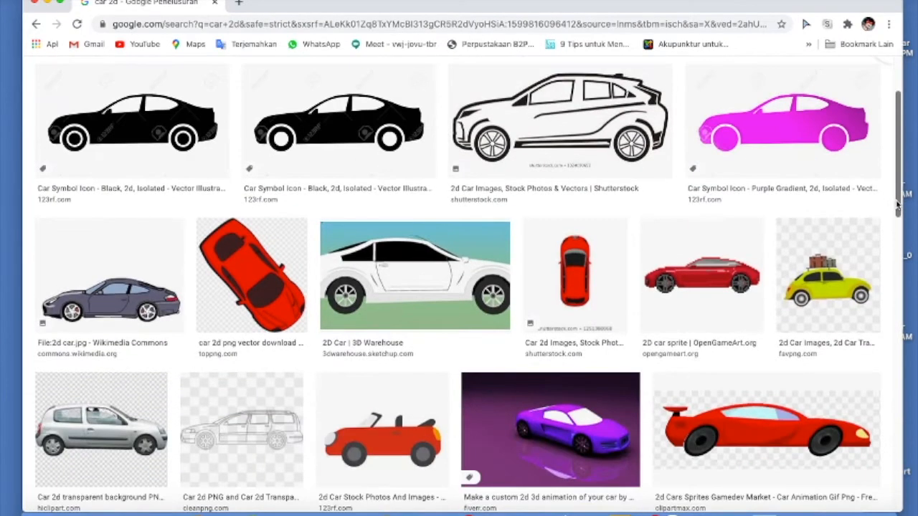
{"action": "scroll", "coordinate": [862, 344], "scroll_direction": "up", "scroll_amount": 7}
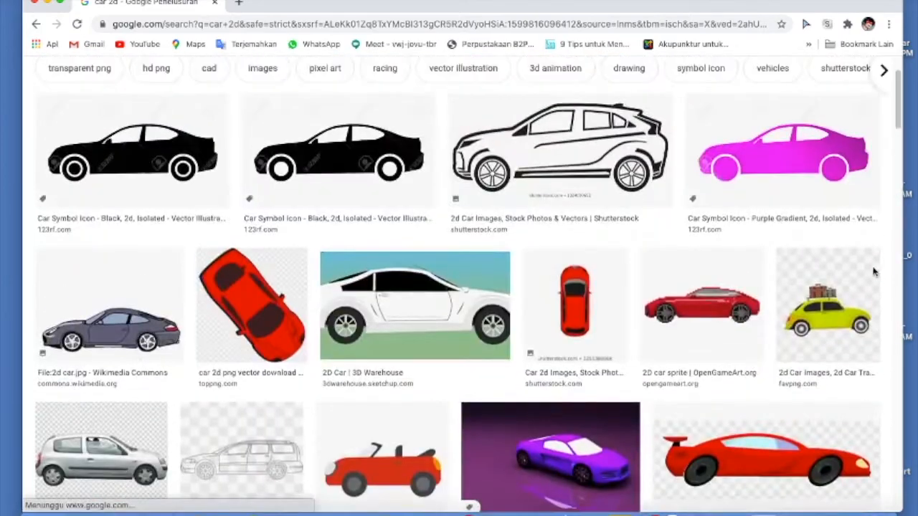
{"action": "scroll", "coordinate": [863, 301], "scroll_direction": "down", "scroll_amount": 2}
{"action": "scroll", "coordinate": [864, 301], "scroll_direction": "down", "scroll_amount": 5}
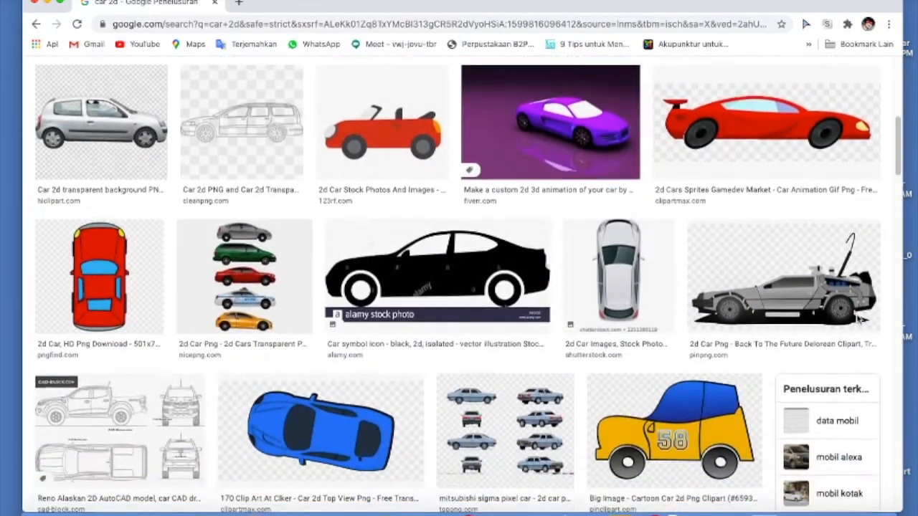
{"action": "scroll", "coordinate": [883, 273], "scroll_direction": "up", "scroll_amount": 3}
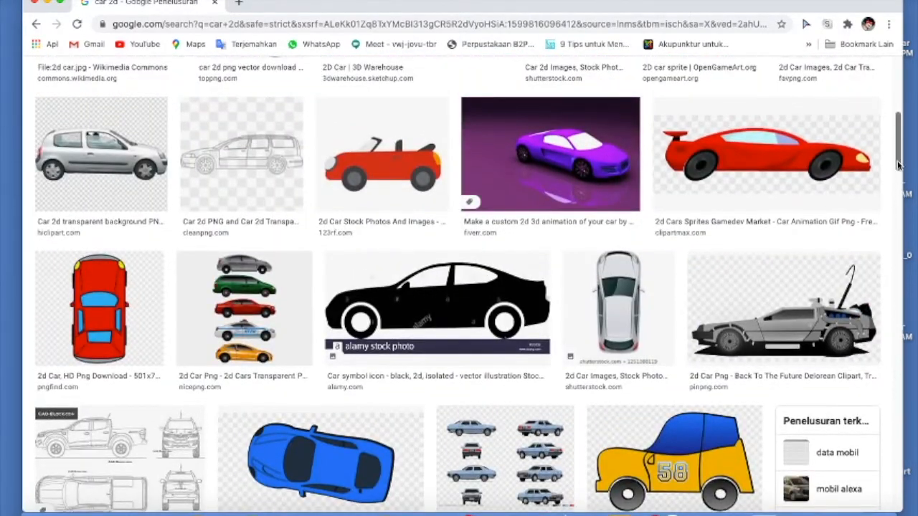
{"action": "scroll", "coordinate": [889, 185], "scroll_direction": "down", "scroll_amount": 2}
{"action": "scroll", "coordinate": [891, 183], "scroll_direction": "up", "scroll_amount": 5}
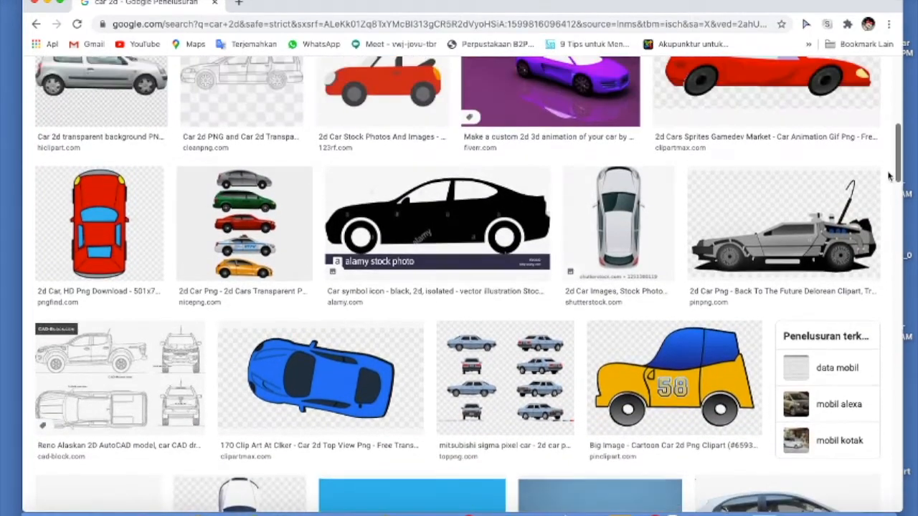
{"action": "scroll", "coordinate": [717, 229], "scroll_direction": "down", "scroll_amount": 2}
Step: Preview the white top-view car from Shutterstock, show its image options, and return to Scratch
{"action": "left_click", "coordinate": [645, 248]}
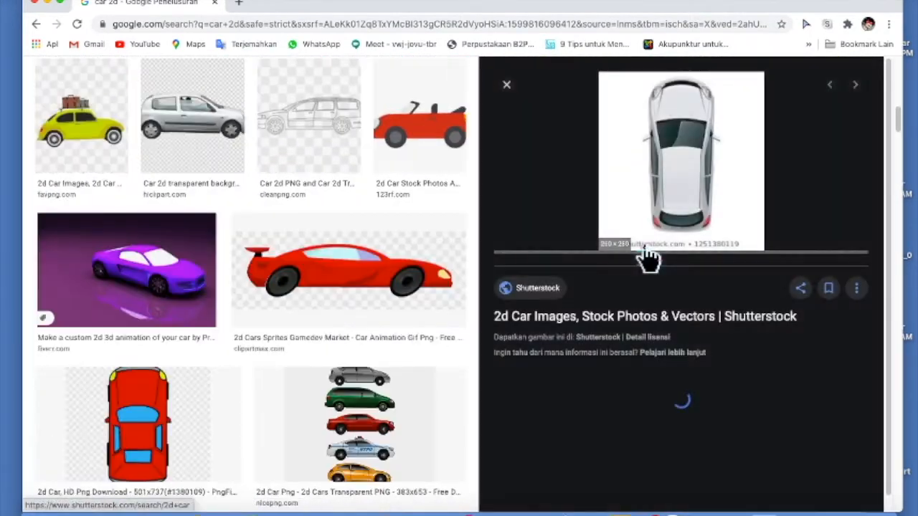
{"action": "right_click", "coordinate": [649, 217]}
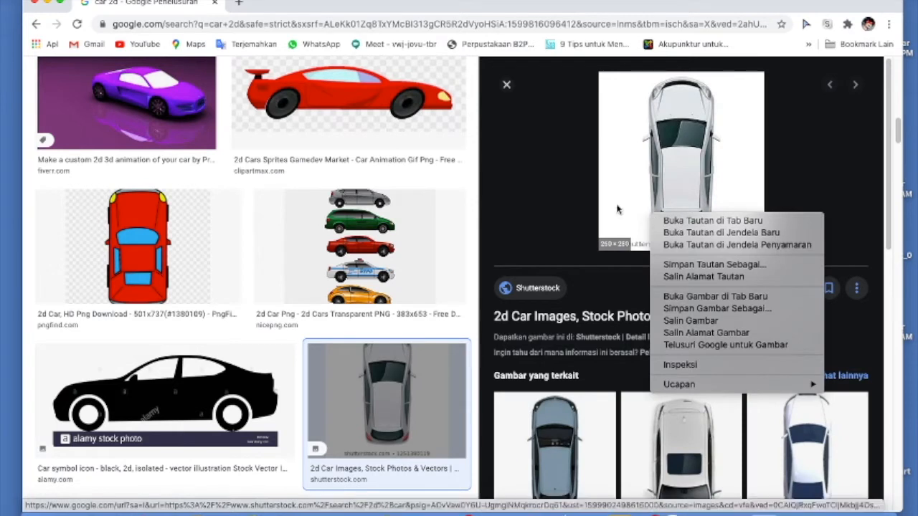
{"action": "left_click", "coordinate": [509, 90]}
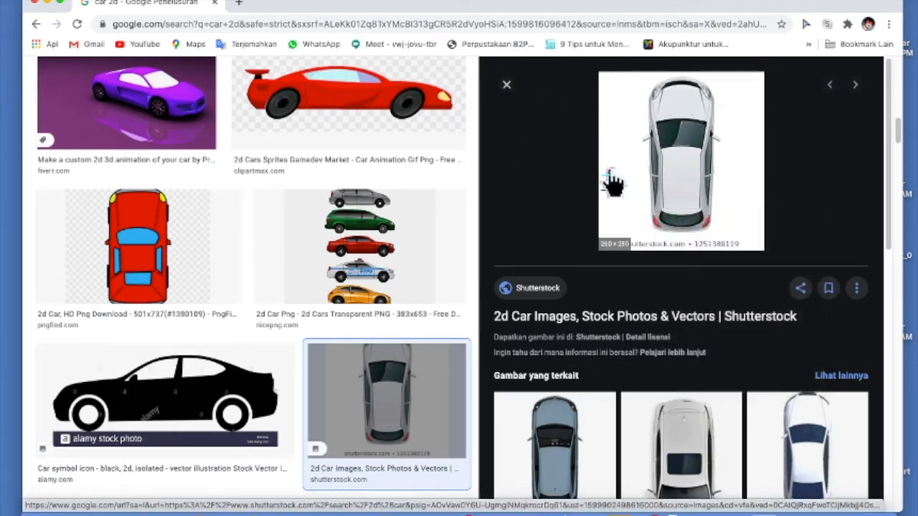
{"action": "left_click", "coordinate": [509, 90]}
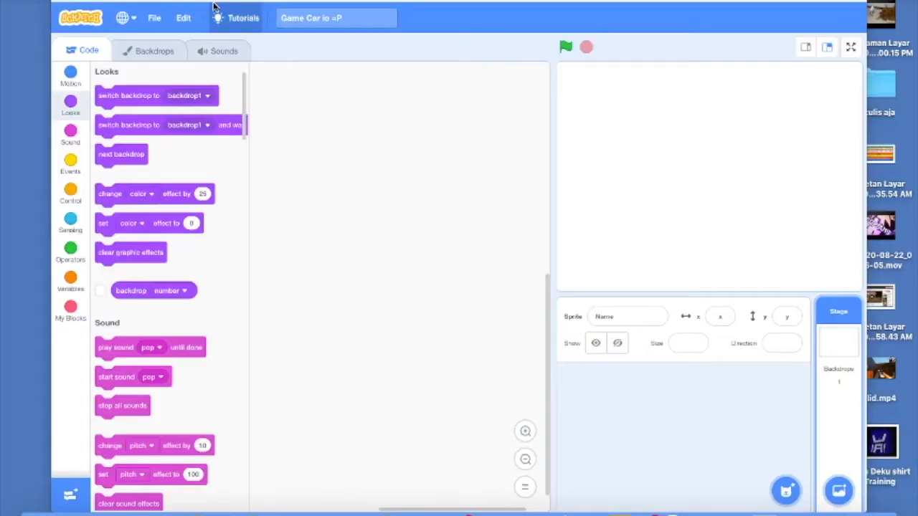
Step: Switch to Finder, locate the image car 2d.jpg among the recent files, and close the window
{"action": "left_click", "coordinate": [33, 513]}
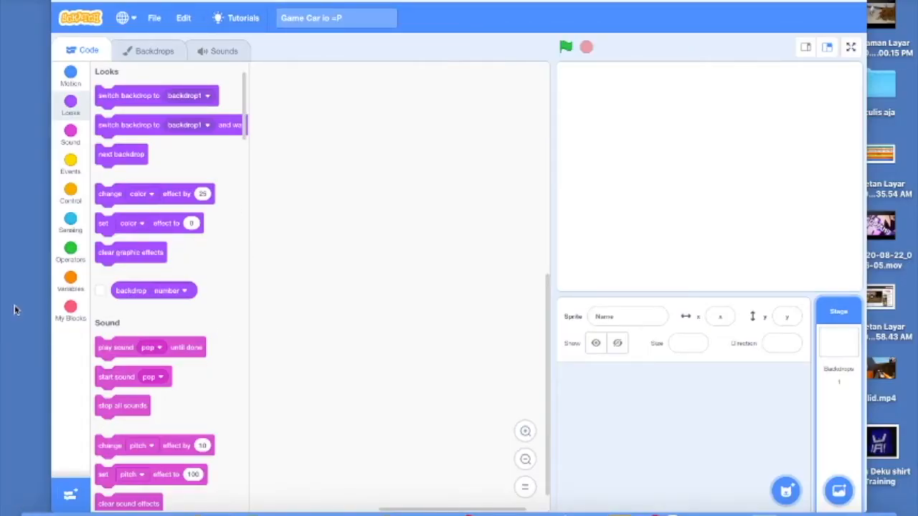
{"action": "left_click", "coordinate": [164, 169]}
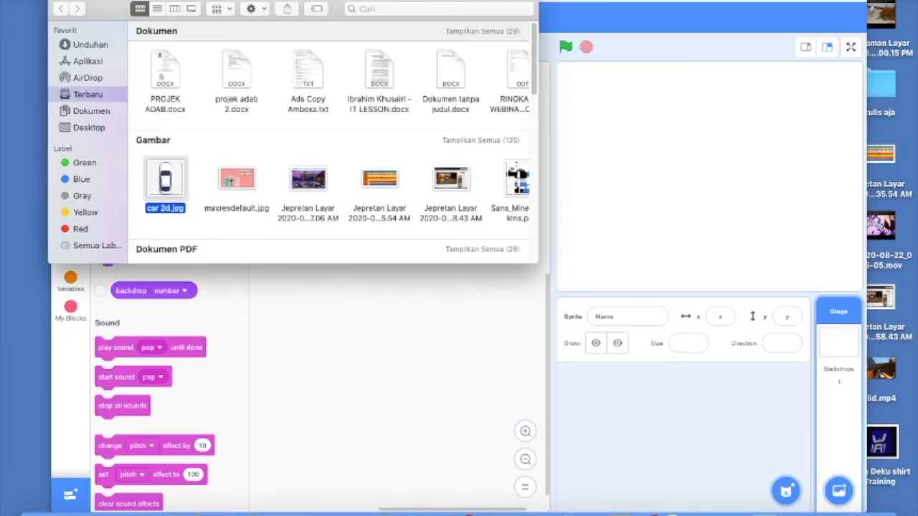
{"action": "left_click", "coordinate": [81, 4]}
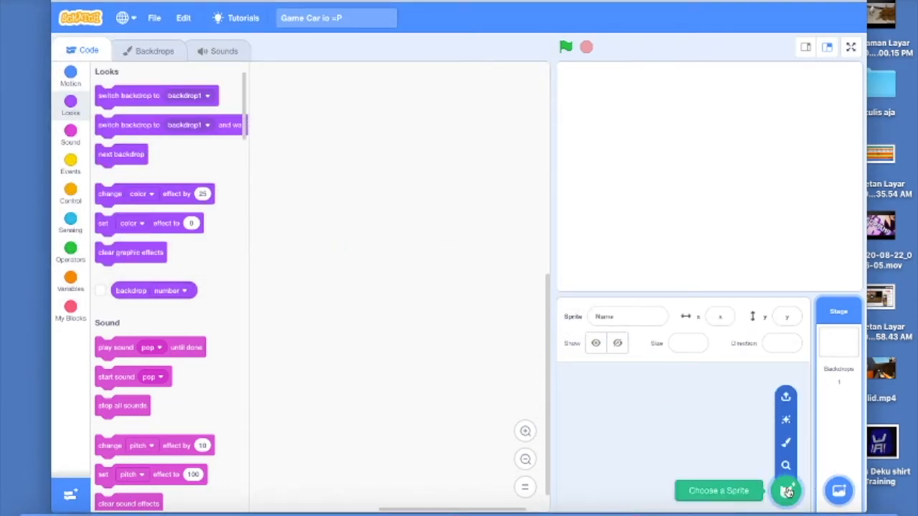
Step: Create a new painted backdrop and delete the original blank backdrop1
{"action": "left_click", "coordinate": [160, 52]}
{"action": "mouse_move", "coordinate": [99, 490]}
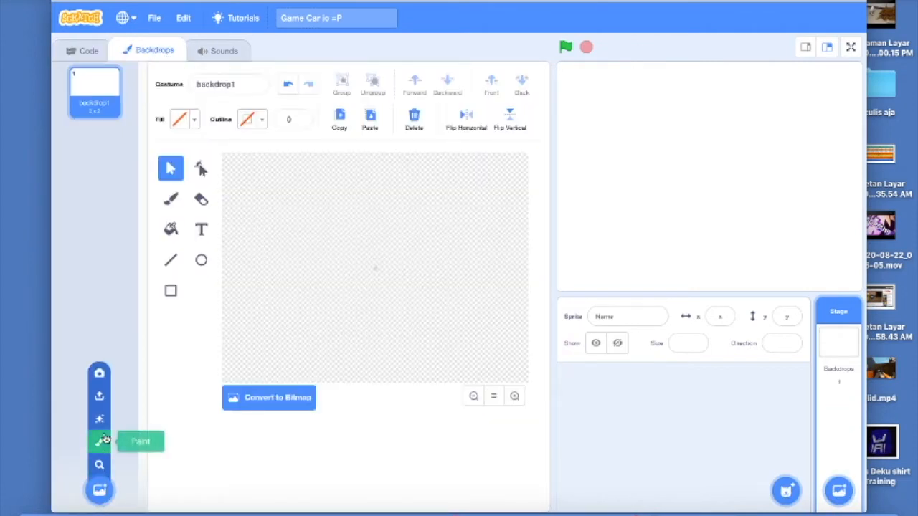
{"action": "left_click", "coordinate": [102, 441]}
{"action": "left_click", "coordinate": [93, 89]}
{"action": "left_click", "coordinate": [116, 77]}
Step: Cover the whole backdrop canvas with a rectangle filled in red (color 0, saturation 100, brightness 100) without an outline
{"action": "left_click", "coordinate": [170, 291]}
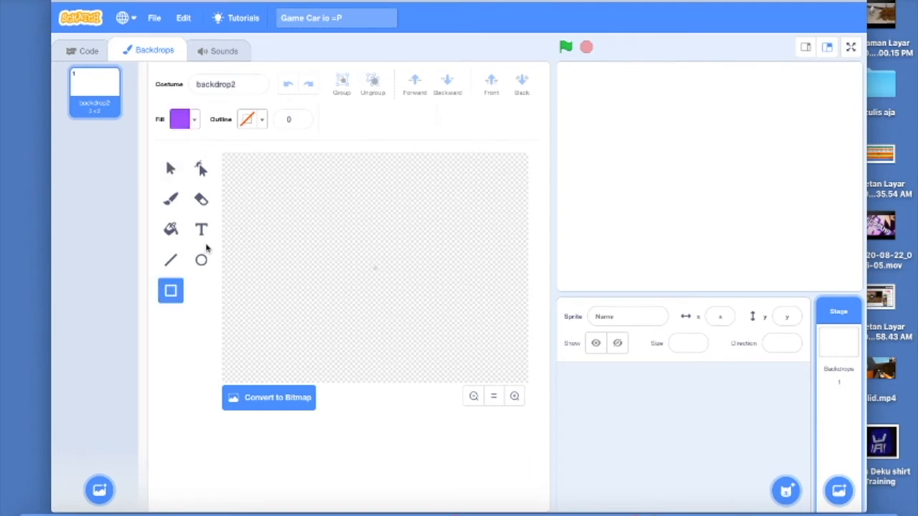
{"action": "left_click", "coordinate": [195, 120]}
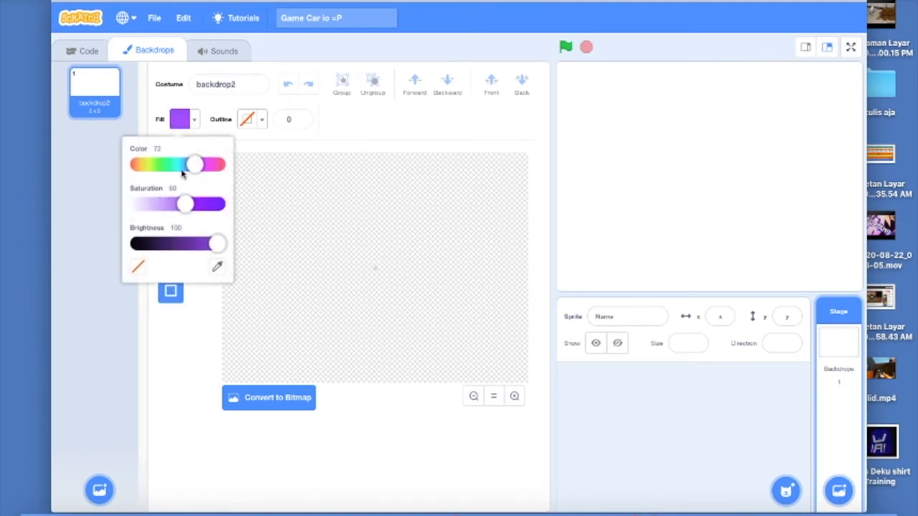
{"action": "left_click_drag", "start_coordinate": [197, 168], "coordinate": [112, 173]}
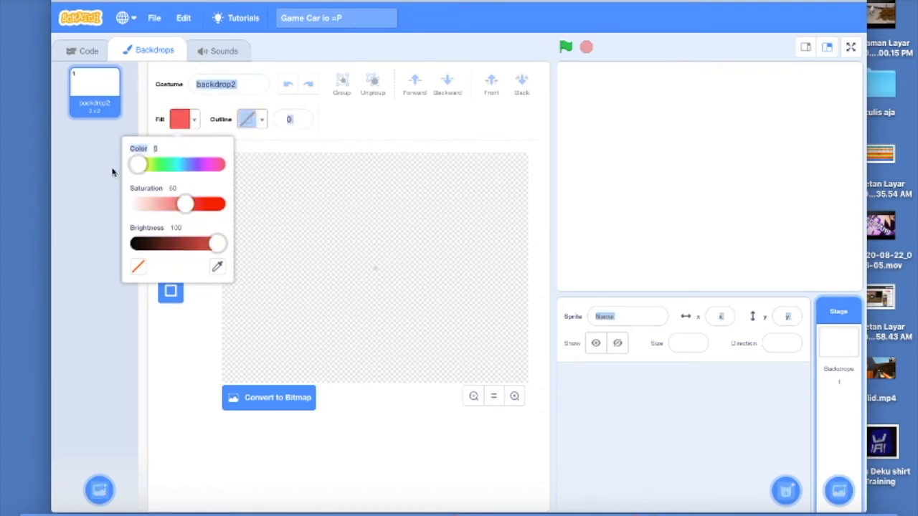
{"action": "left_click_drag", "start_coordinate": [185, 204], "coordinate": [272, 203]}
{"action": "left_click", "coordinate": [272, 204]}
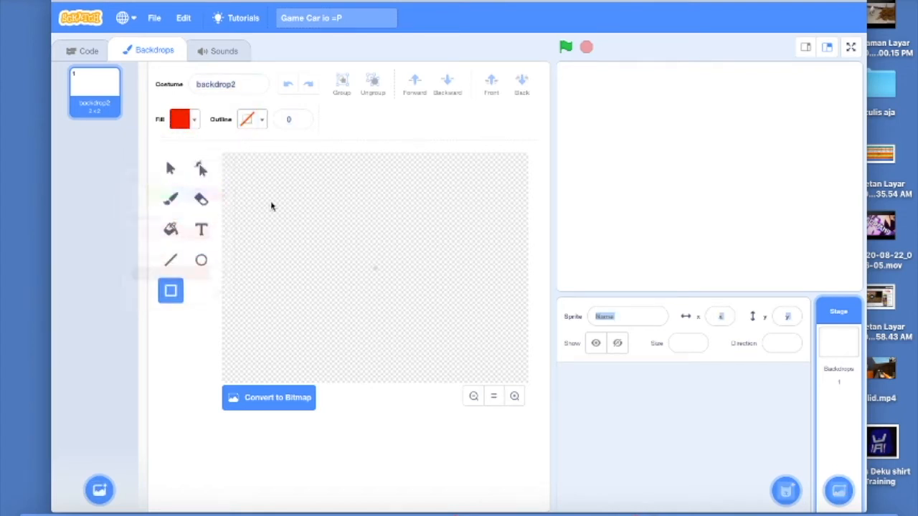
{"action": "left_click", "coordinate": [190, 124]}
{"action": "left_click", "coordinate": [252, 180]}
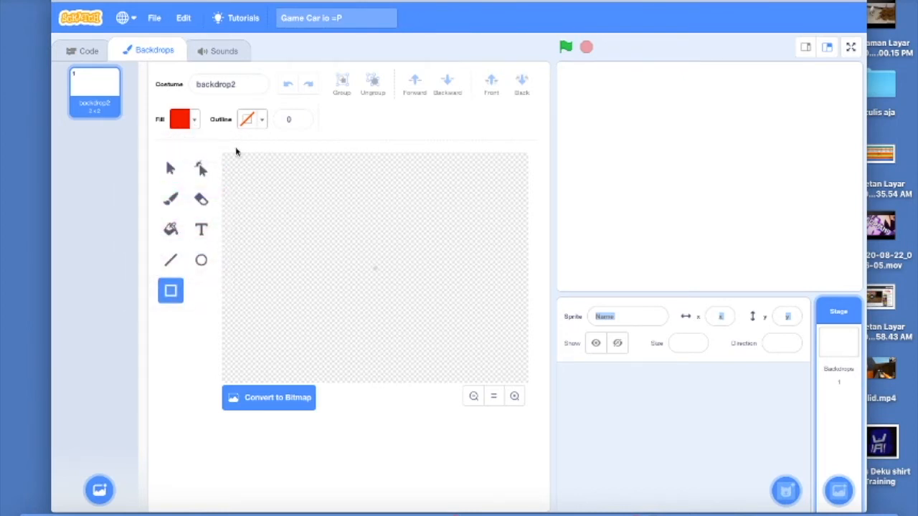
{"action": "left_click_drag", "start_coordinate": [224, 158], "coordinate": [605, 432]}
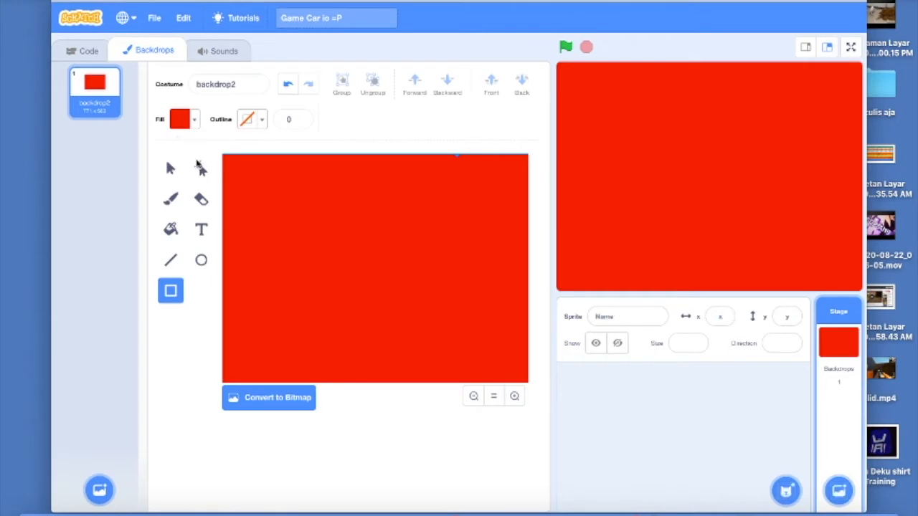
Step: Add the text "RACING CAR" in the Marker font near the canvas's upper edge and colour it black
{"action": "left_click", "coordinate": [203, 231]}
{"action": "left_click", "coordinate": [368, 124]}
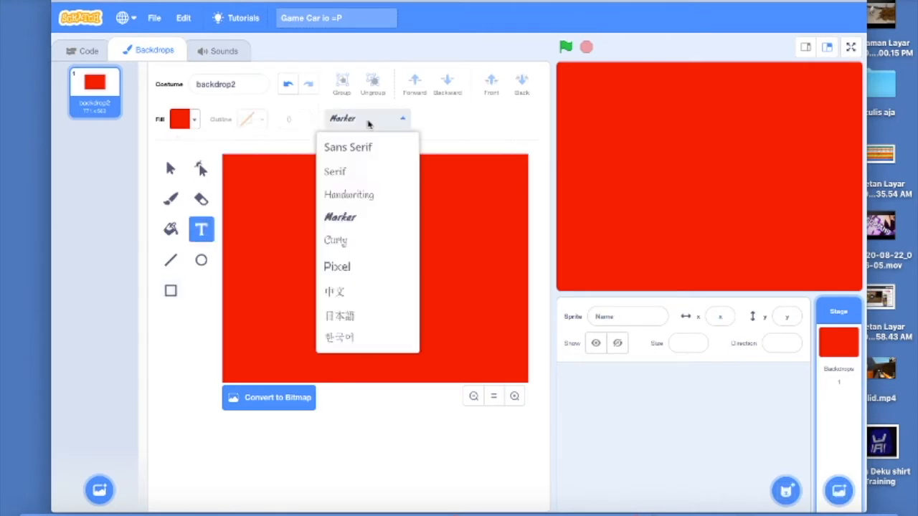
{"action": "left_click", "coordinate": [286, 168]}
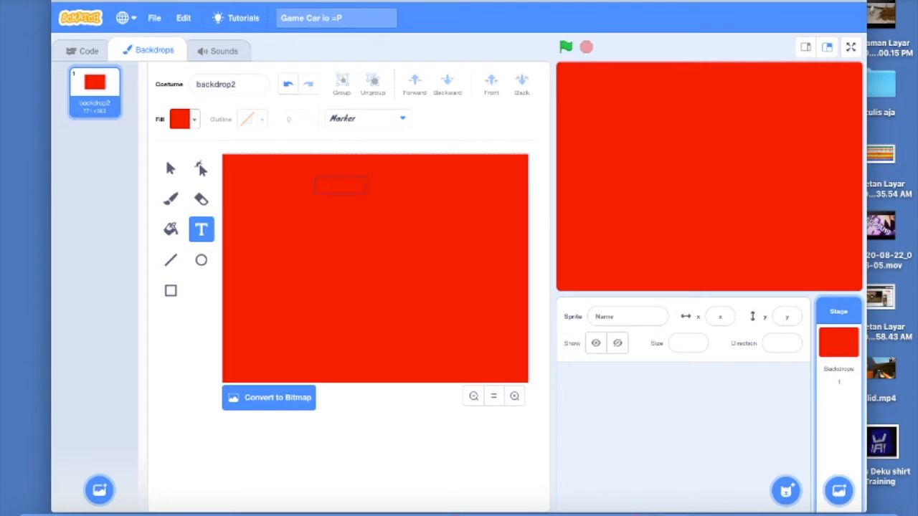
{"action": "type", "text": "ver"}
{"action": "left_click", "coordinate": [189, 119]}
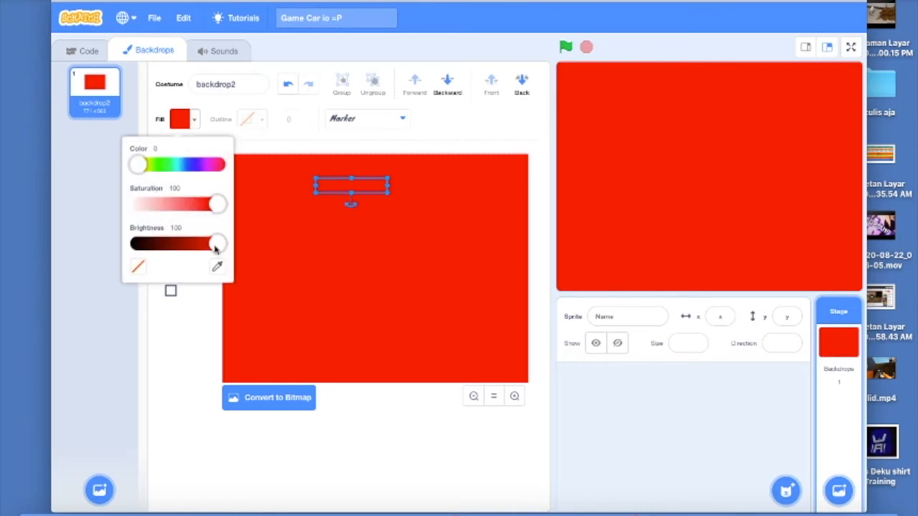
{"action": "left_click_drag", "start_coordinate": [215, 246], "coordinate": [85, 226]}
{"action": "left_click", "coordinate": [299, 243]}
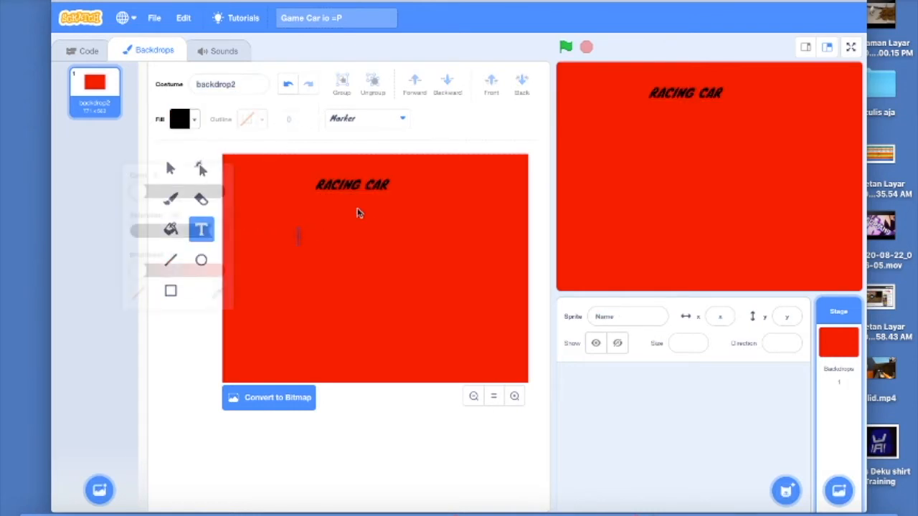
Step: Enlarge the "RACING CAR" title to over half the canvas width and centre it near the upper edge
{"action": "left_click", "coordinate": [171, 167]}
{"action": "left_click", "coordinate": [350, 188]}
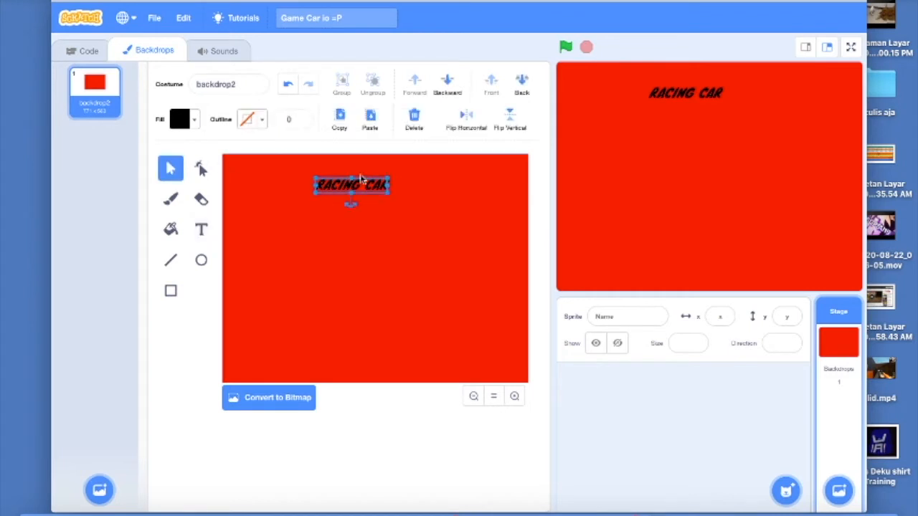
{"action": "left_click_drag", "start_coordinate": [389, 194], "coordinate": [366, 188]}
{"action": "left_click_drag", "start_coordinate": [467, 210], "coordinate": [462, 205]}
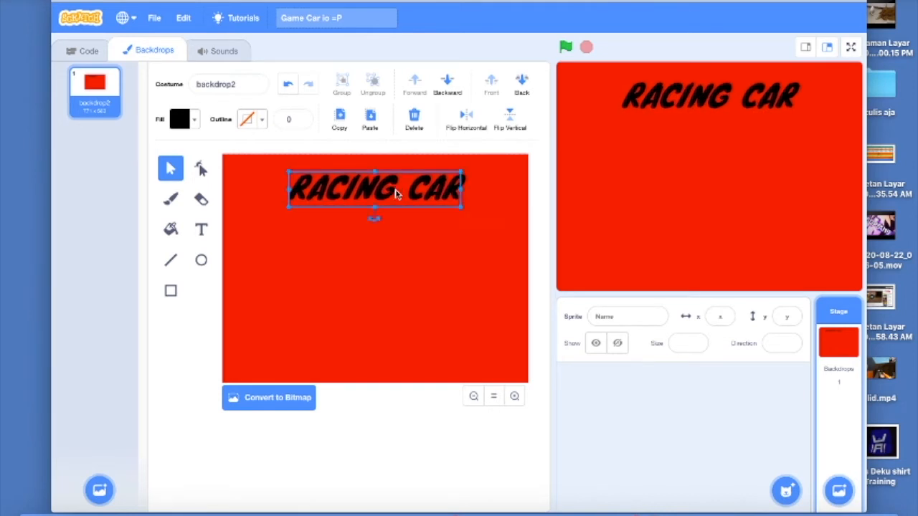
Step: Add the text "BY:ME" in black Marker font near the backdrop's lower-right corner and enlarge it slightly
{"action": "left_click", "coordinate": [202, 228]}
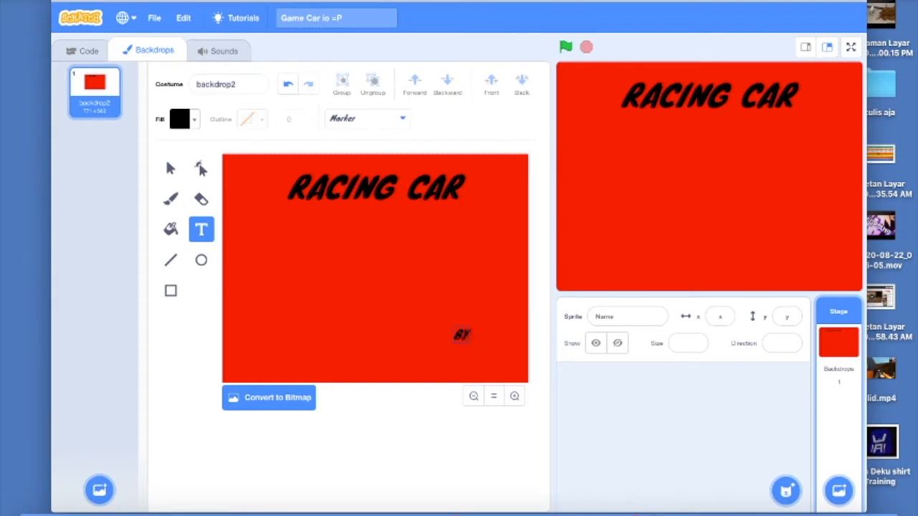
{"action": "type", "text": ":ME"}
{"action": "left_click", "coordinate": [453, 328]}
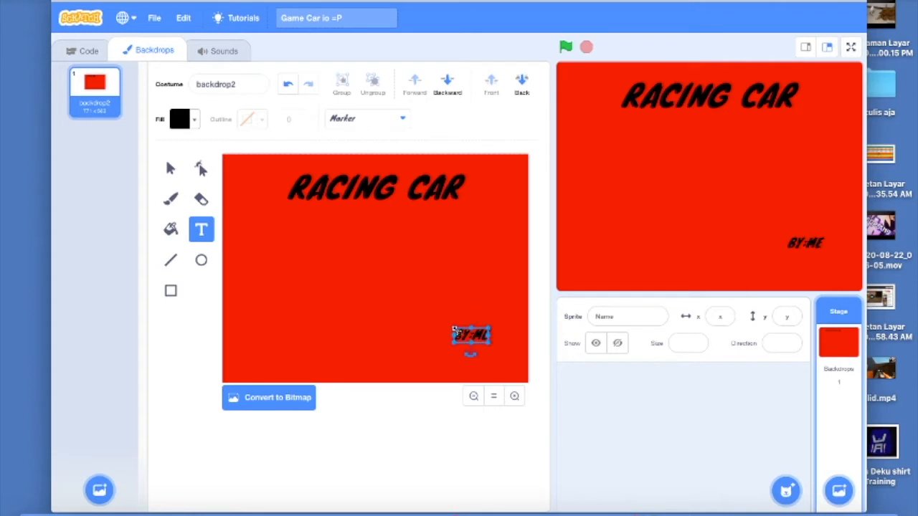
{"action": "left_click_drag", "start_coordinate": [486, 343], "coordinate": [480, 347]}
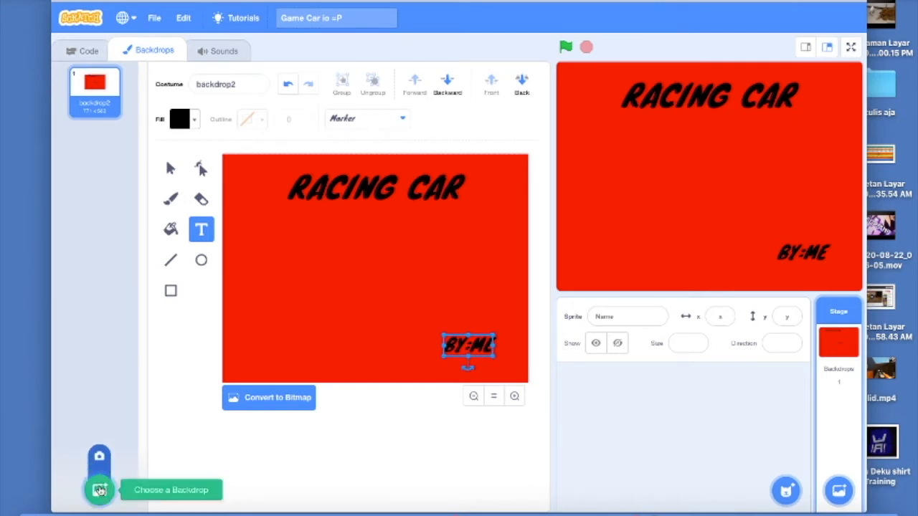
Step: Create a new blank backdrop and cover its whole canvas with a green rectangle (color 29, saturation 100, brightness 100)
{"action": "mouse_move", "coordinate": [98, 489]}
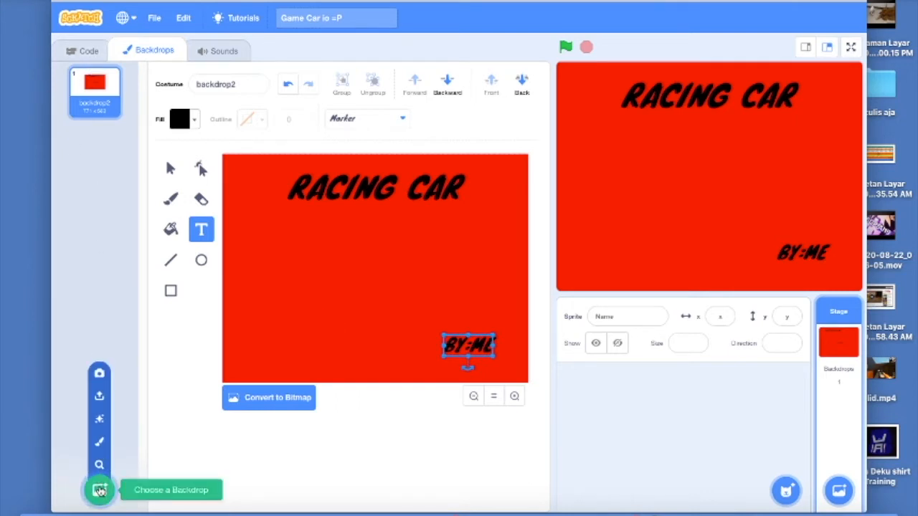
{"action": "left_click", "coordinate": [99, 442]}
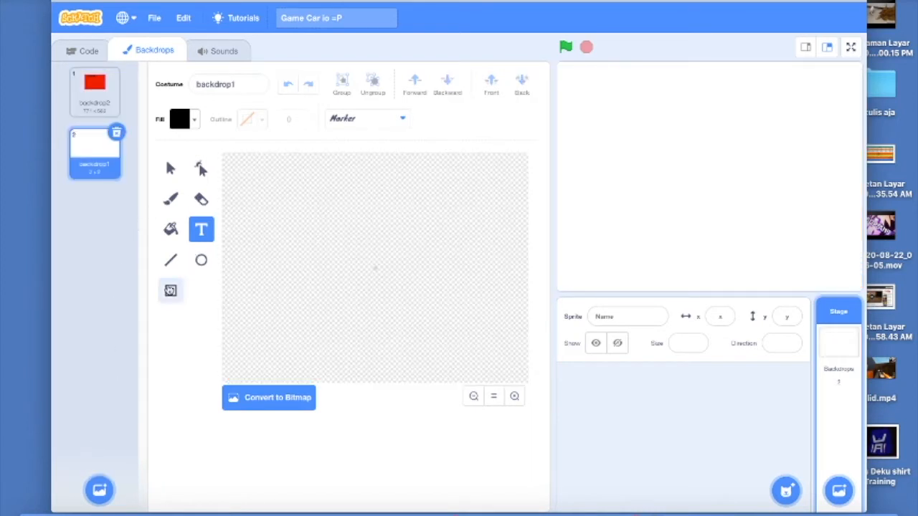
{"action": "left_click", "coordinate": [170, 290]}
{"action": "left_click", "coordinate": [171, 260]}
{"action": "left_click", "coordinate": [171, 290]}
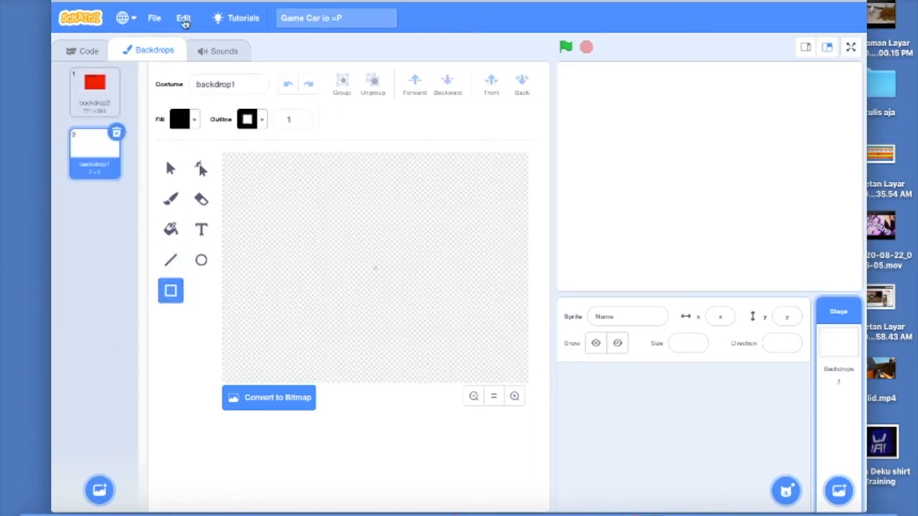
{"action": "left_click", "coordinate": [188, 120]}
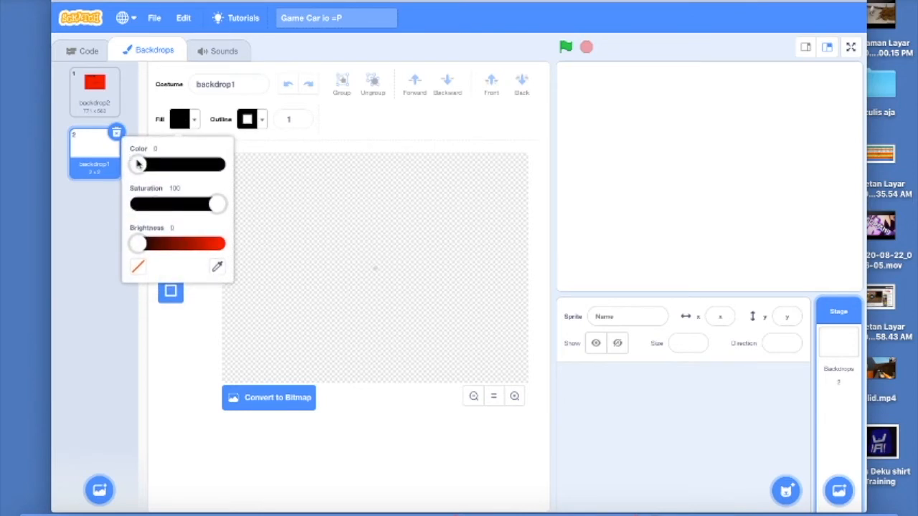
{"action": "left_click_drag", "start_coordinate": [145, 244], "coordinate": [249, 246]}
{"action": "left_click_drag", "start_coordinate": [147, 164], "coordinate": [160, 165]}
{"action": "left_click", "coordinate": [260, 172]}
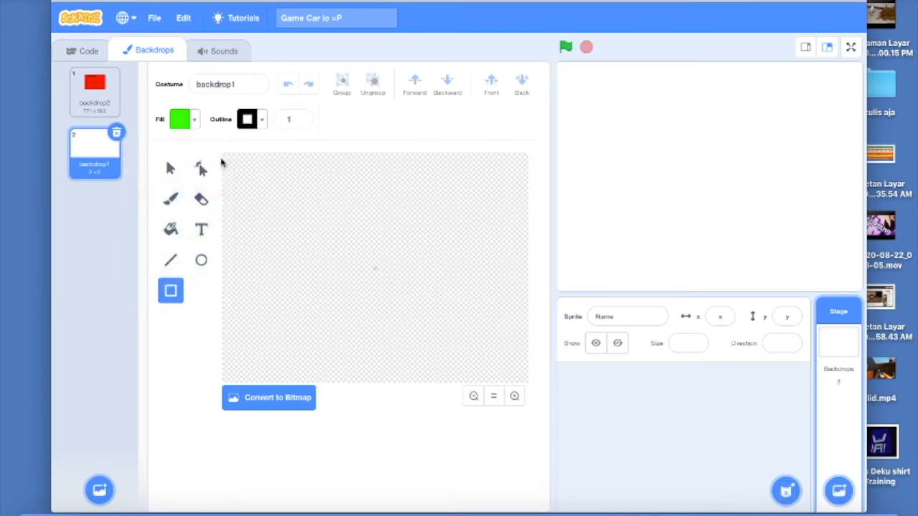
{"action": "left_click_drag", "start_coordinate": [222, 157], "coordinate": [534, 399]}
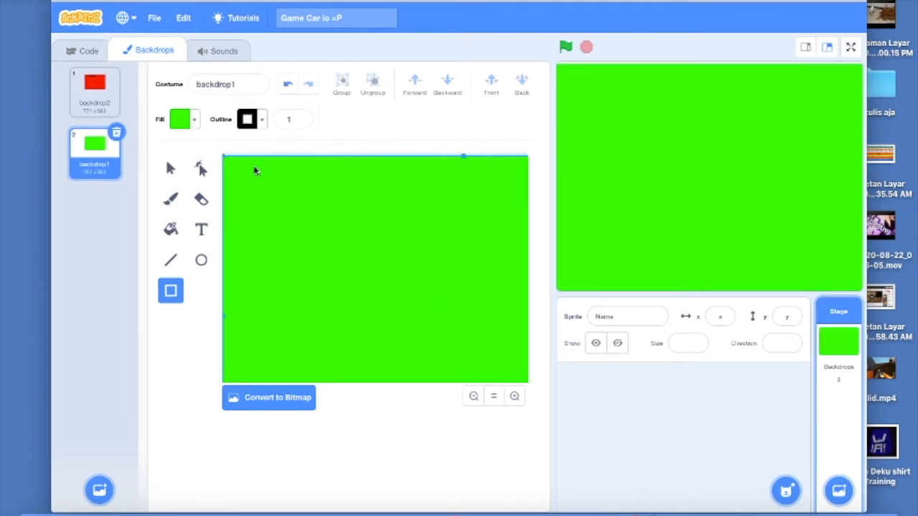
{"action": "left_click_drag", "start_coordinate": [229, 173], "coordinate": [250, 182]}
{"action": "key", "text": "ctrl+z"}
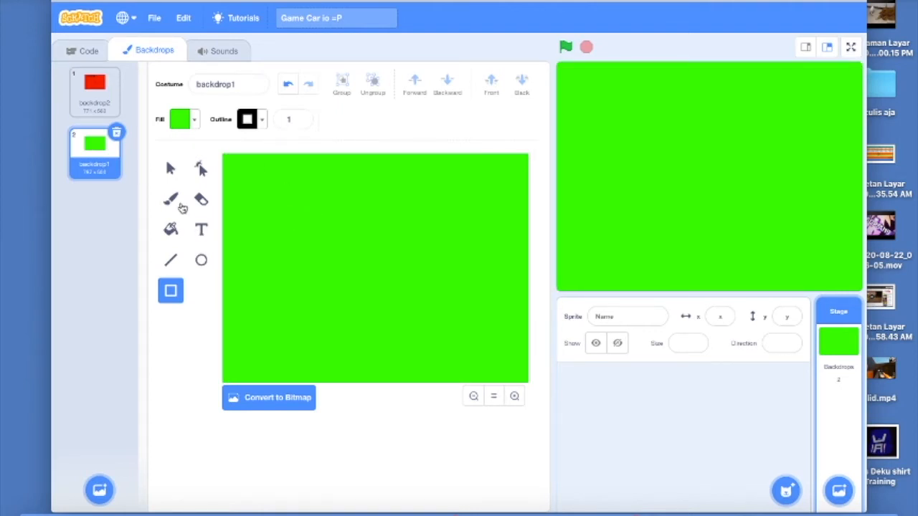
Step: Try a dab of light grey (saturation 0) with the Brush tool near the green backdrop's upper-right corner
{"action": "left_click", "coordinate": [171, 260]}
{"action": "left_click", "coordinate": [171, 229]}
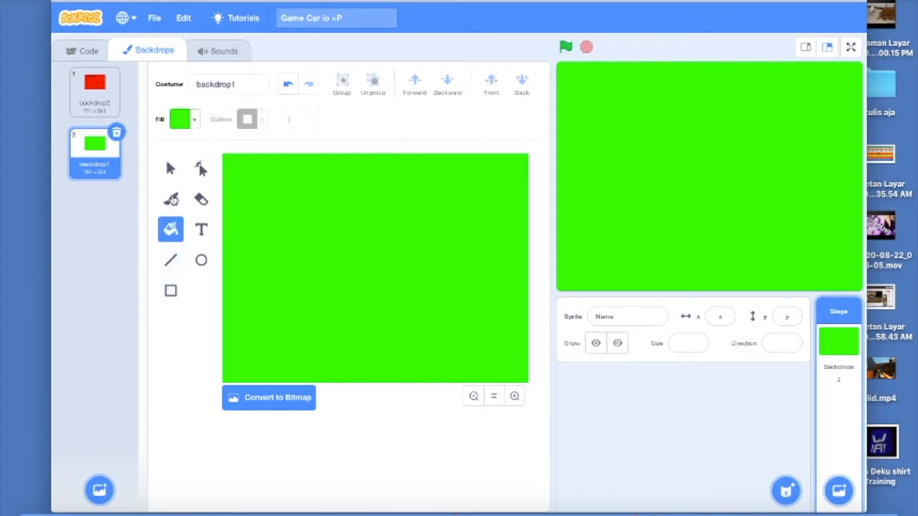
{"action": "left_click", "coordinate": [171, 199]}
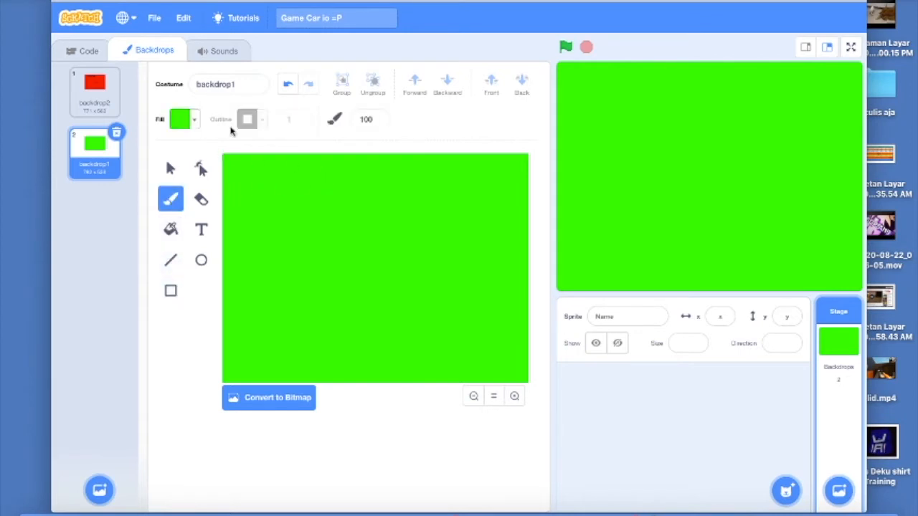
{"action": "left_click", "coordinate": [193, 119]}
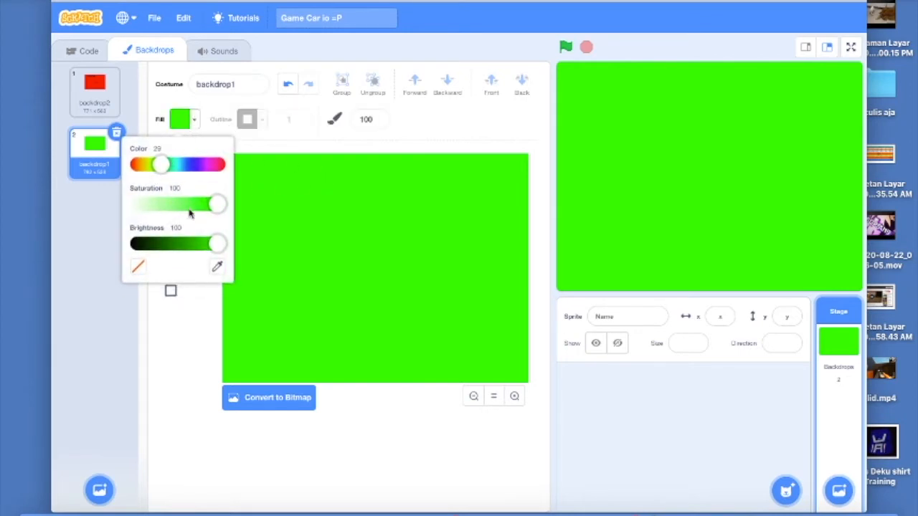
{"action": "left_click_drag", "start_coordinate": [211, 204], "coordinate": [136, 204]}
{"action": "left_click_drag", "start_coordinate": [216, 244], "coordinate": [200, 245]}
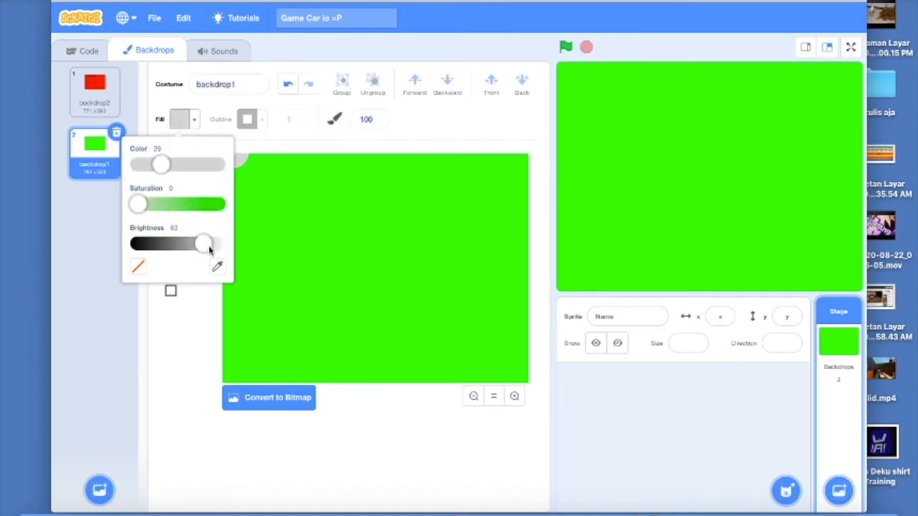
{"action": "left_click", "coordinate": [482, 171]}
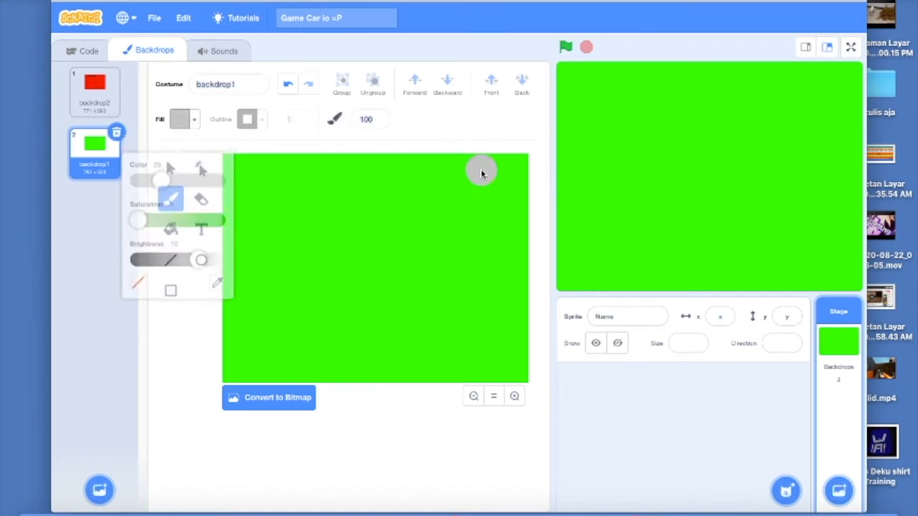
{"action": "left_click", "coordinate": [287, 85]}
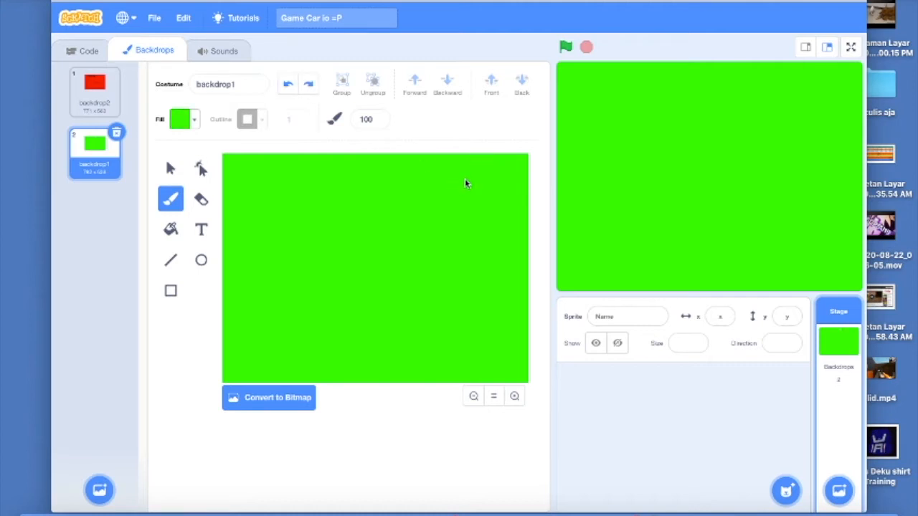
{"action": "left_click", "coordinate": [308, 85]}
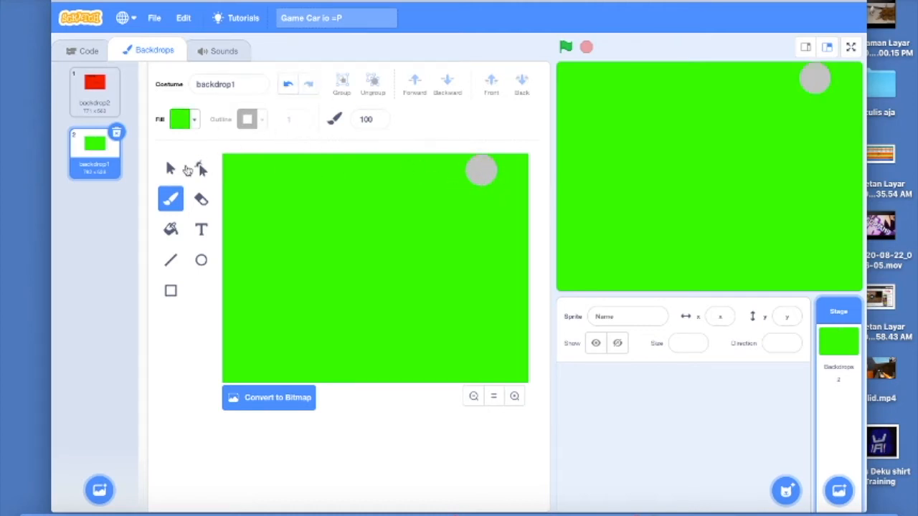
Step: Try painting a road along the backdrop's upper and left edges in the grey sampled from the dab, and undo it
{"action": "left_click", "coordinate": [197, 127]}
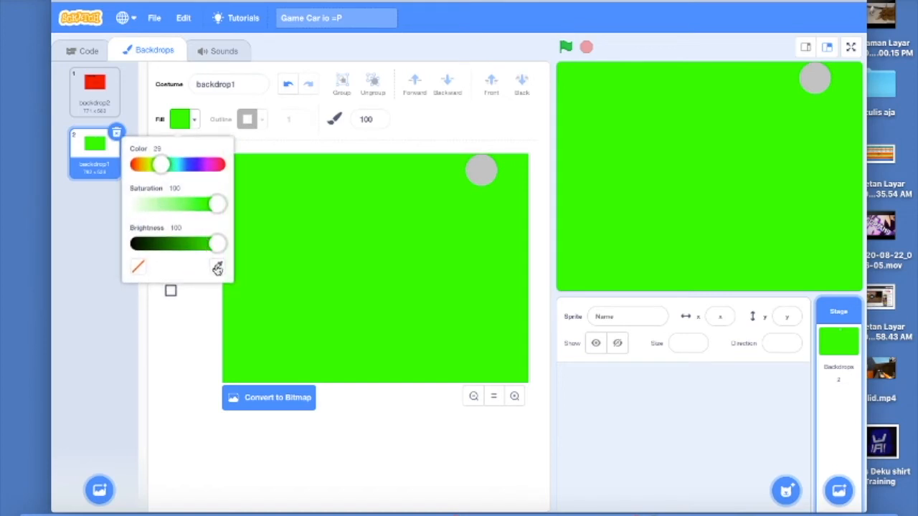
{"action": "left_click", "coordinate": [217, 266]}
{"action": "left_click", "coordinate": [477, 170]}
{"action": "left_click", "coordinate": [473, 172]}
{"action": "mouse_move", "coordinate": [471, 172]}
{"action": "left_mouse_down"}
{"action": "mouse_move", "coordinate": [285, 174]}
{"action": "mouse_move", "coordinate": [251, 195]}
{"action": "mouse_move", "coordinate": [231, 282]}
{"action": "mouse_move", "coordinate": [233, 327]}
{"action": "left_mouse_up"}
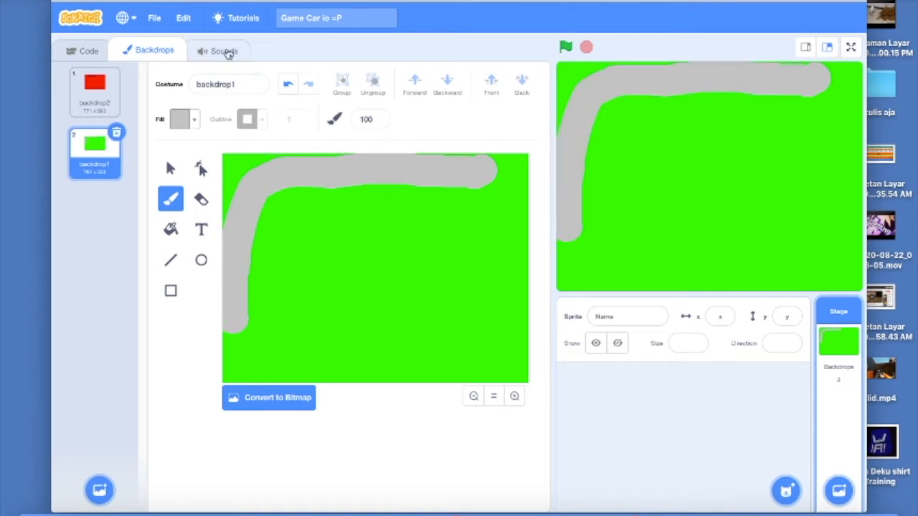
{"action": "left_click", "coordinate": [287, 84]}
{"action": "left_click", "coordinate": [288, 84]}
{"action": "left_click", "coordinate": [192, 121]}
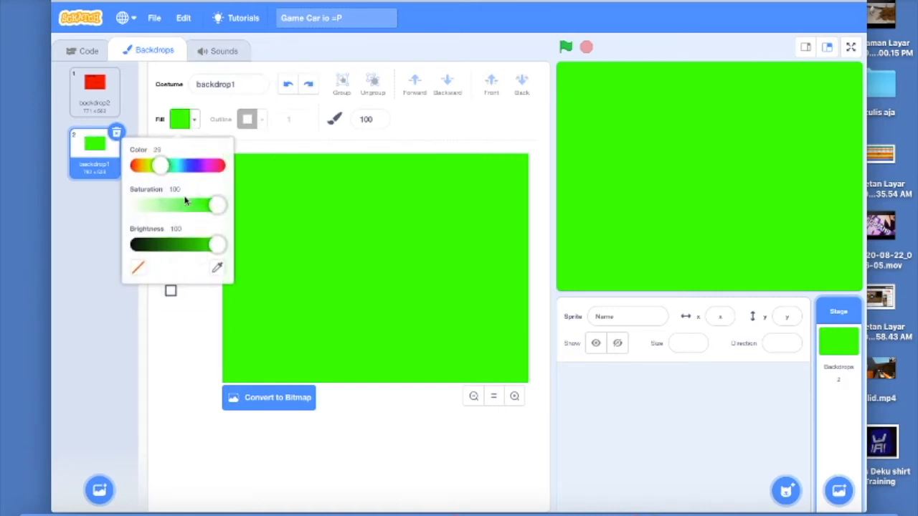
{"action": "left_click_drag", "start_coordinate": [217, 204], "coordinate": [30, 208]}
{"action": "left_click_drag", "start_coordinate": [210, 244], "coordinate": [204, 236]}
{"action": "key", "text": "ctrl+z"}
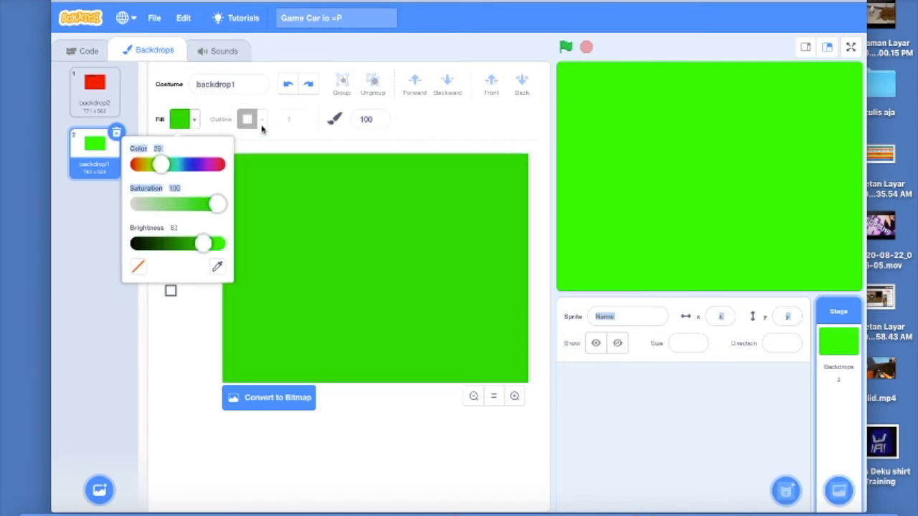
{"action": "left_click", "coordinate": [289, 84]}
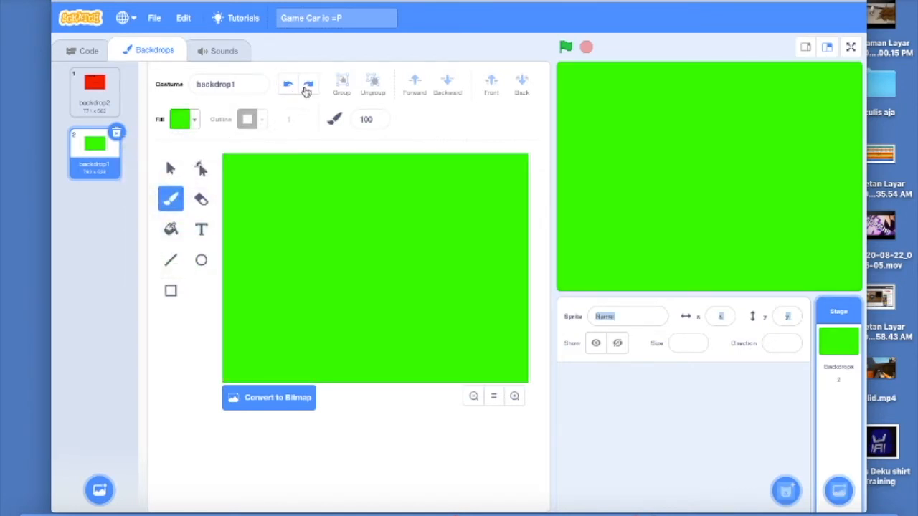
{"action": "left_click", "coordinate": [189, 121]}
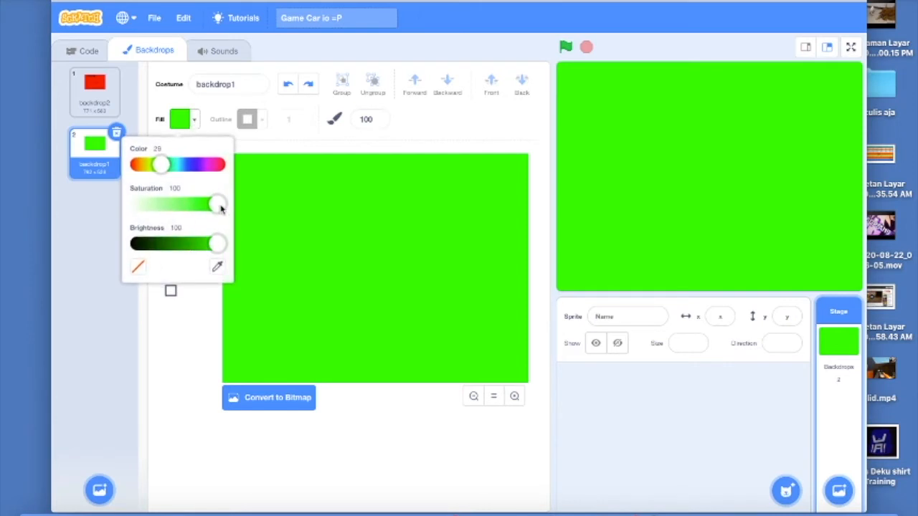
{"action": "left_click", "coordinate": [282, 188]}
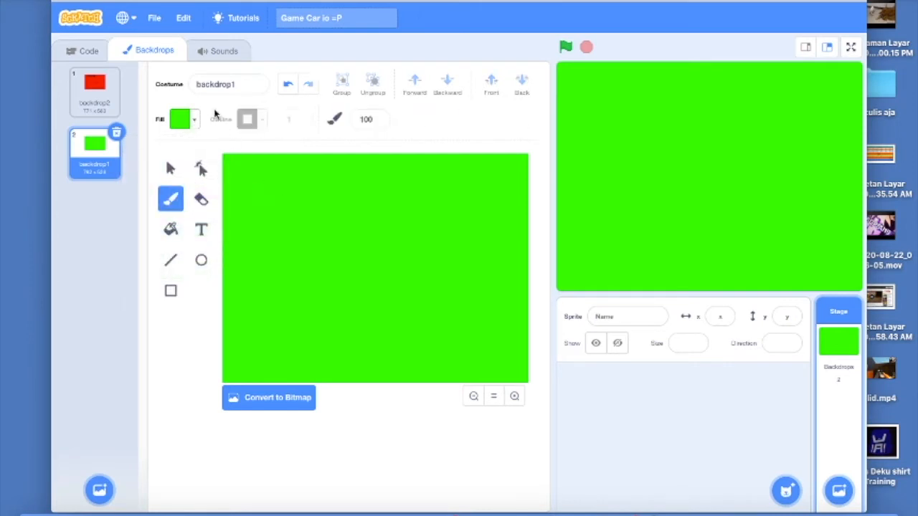
Step: Paint a closed race-track loop around the green backdrop with the size-100 brush in grey (saturation 0)
{"action": "left_click", "coordinate": [194, 120]}
{"action": "left_click_drag", "start_coordinate": [216, 204], "coordinate": [138, 205]}
{"action": "left_click", "coordinate": [208, 244]}
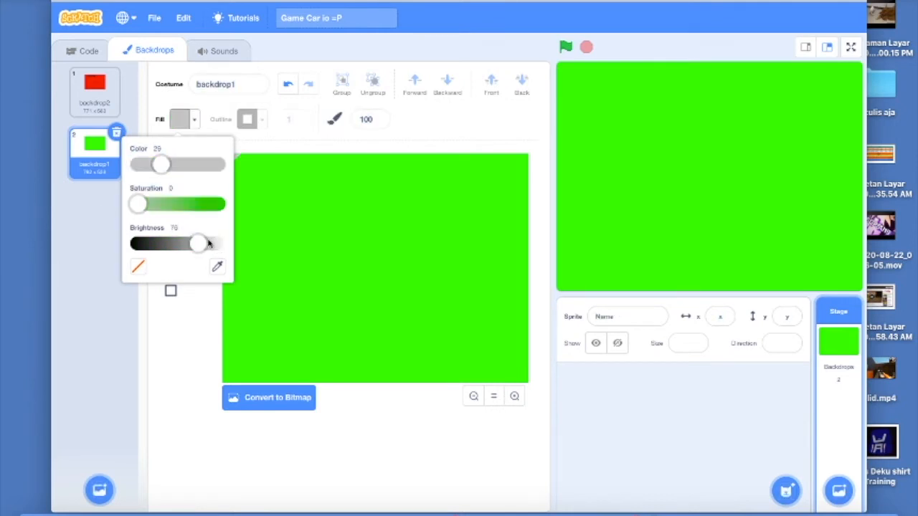
{"action": "left_click", "coordinate": [287, 128]}
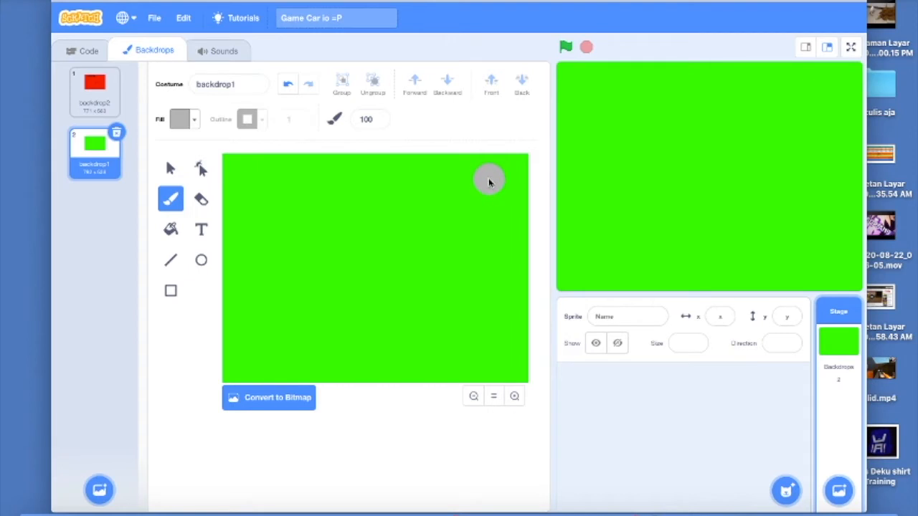
{"action": "mouse_move", "coordinate": [487, 181]}
{"action": "left_mouse_down"}
{"action": "mouse_move", "coordinate": [399, 177]}
{"action": "mouse_move", "coordinate": [267, 191]}
{"action": "mouse_move", "coordinate": [248, 236]}
{"action": "mouse_move", "coordinate": [253, 303]}
{"action": "left_mouse_up"}
{"action": "mouse_move", "coordinate": [255, 325]}
{"action": "left_mouse_down"}
{"action": "mouse_move", "coordinate": [262, 348]}
{"action": "mouse_move", "coordinate": [294, 360]}
{"action": "mouse_move", "coordinate": [484, 361]}
{"action": "mouse_move", "coordinate": [504, 315]}
{"action": "mouse_move", "coordinate": [502, 223]}
{"action": "left_mouse_up"}
{"action": "left_click_drag", "start_coordinate": [495, 190], "coordinate": [499, 356]}
{"action": "mouse_move", "coordinate": [442, 362]}
{"action": "left_mouse_down"}
{"action": "mouse_move", "coordinate": [401, 363]}
{"action": "mouse_move", "coordinate": [465, 364]}
{"action": "mouse_move", "coordinate": [420, 346]}
{"action": "mouse_move", "coordinate": [301, 347]}
{"action": "left_mouse_up"}
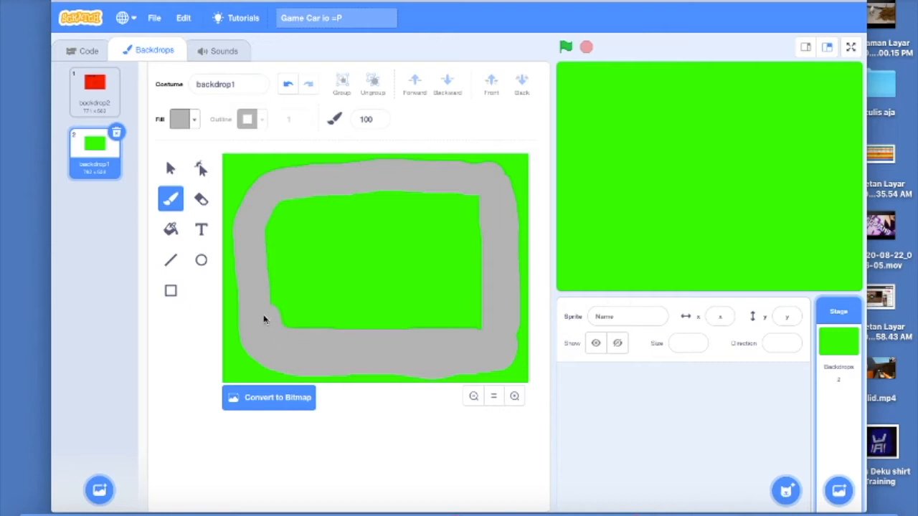
Step: Widen the left and upper stretches of the road inward with more grey brush strokes
{"action": "mouse_move", "coordinate": [263, 287]}
{"action": "left_mouse_down"}
{"action": "mouse_move", "coordinate": [265, 193]}
{"action": "mouse_move", "coordinate": [250, 198]}
{"action": "mouse_move", "coordinate": [246, 239]}
{"action": "left_mouse_up"}
{"action": "left_click_drag", "start_coordinate": [255, 191], "coordinate": [281, 183]}
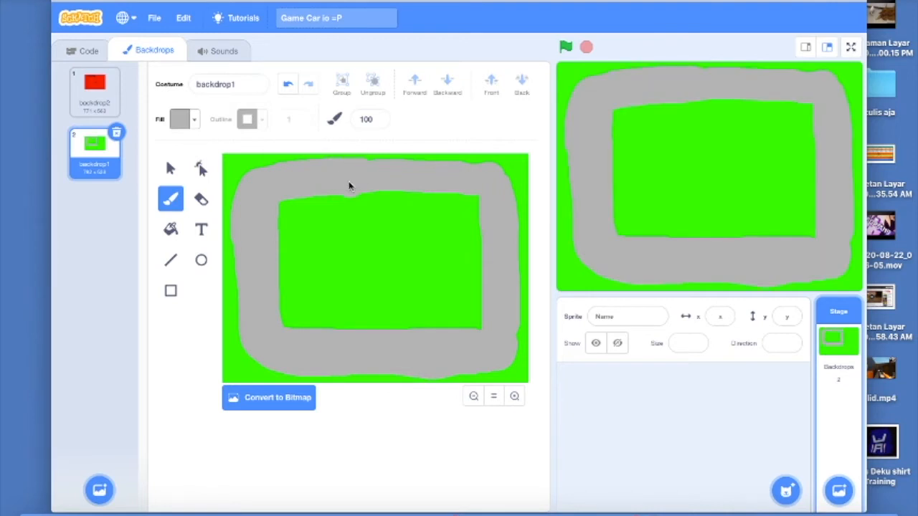
{"action": "mouse_move", "coordinate": [283, 202]}
{"action": "left_mouse_down"}
{"action": "mouse_move", "coordinate": [338, 188]}
{"action": "mouse_move", "coordinate": [433, 191]}
{"action": "left_mouse_up"}
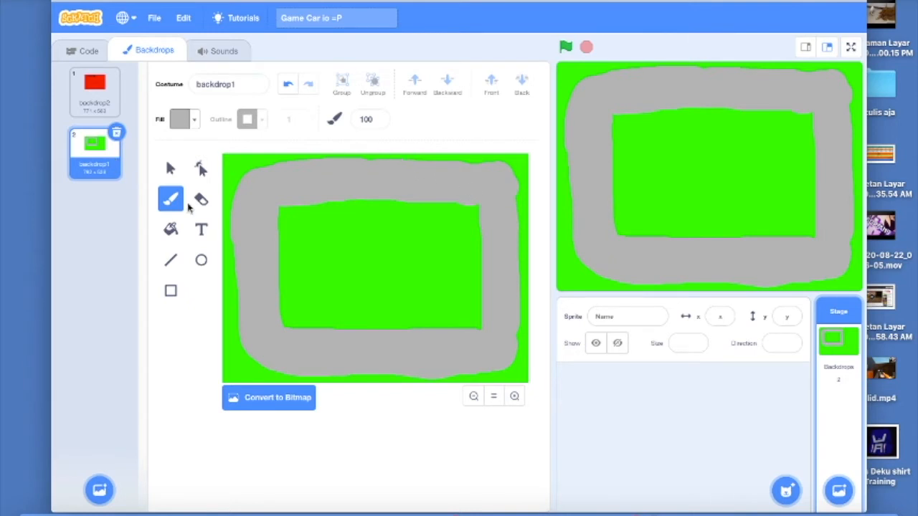
Step: Draw a narrow black rectangle with outline width 5 across the upper stretch of the road as the finish line
{"action": "left_click", "coordinate": [172, 261]}
{"action": "left_click", "coordinate": [170, 292]}
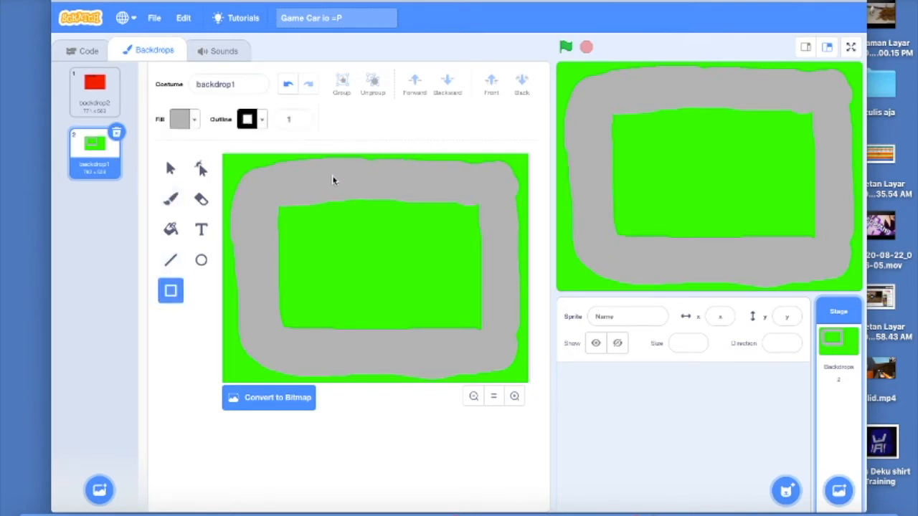
{"action": "left_click", "coordinate": [301, 120]}
{"action": "type", "text": "5"}
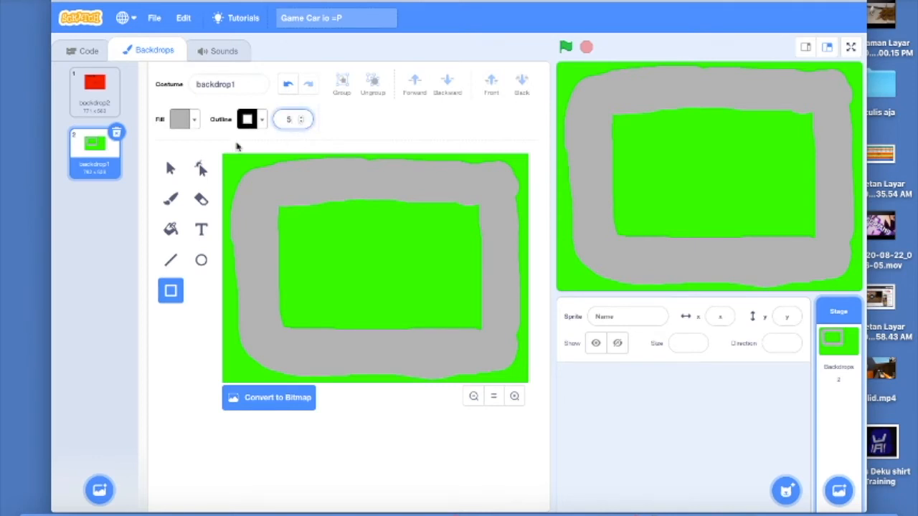
{"action": "left_click", "coordinate": [194, 119]}
{"action": "left_click_drag", "start_coordinate": [192, 244], "coordinate": [137, 245]}
{"action": "left_click", "coordinate": [305, 157]}
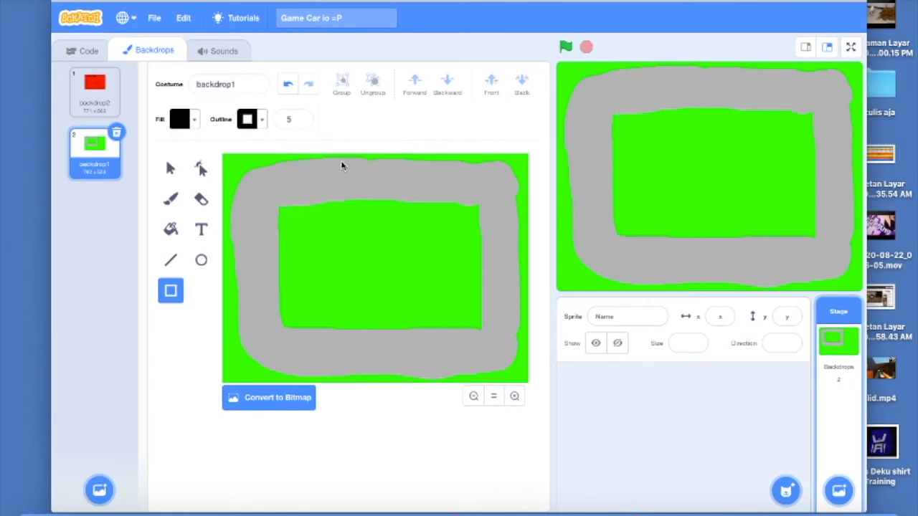
{"action": "mouse_move", "coordinate": [335, 163]}
{"action": "left_mouse_down"}
{"action": "mouse_move", "coordinate": [363, 206]}
{"action": "mouse_move", "coordinate": [353, 203]}
{"action": "left_mouse_up"}
{"action": "left_click", "coordinate": [374, 189]}
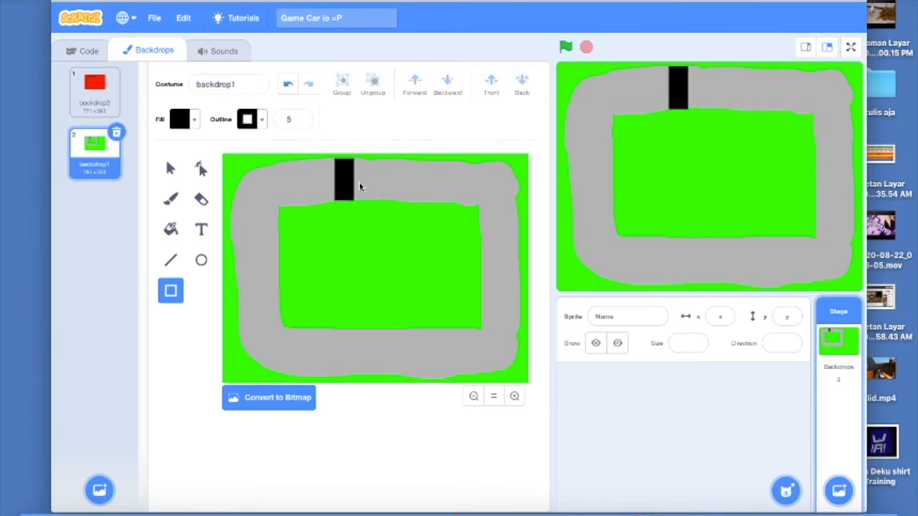
Step: Draw a tiny circle on the road's upper-left bend and fill it red (color 0, saturation 100, brightness 100)
{"action": "left_click", "coordinate": [205, 261]}
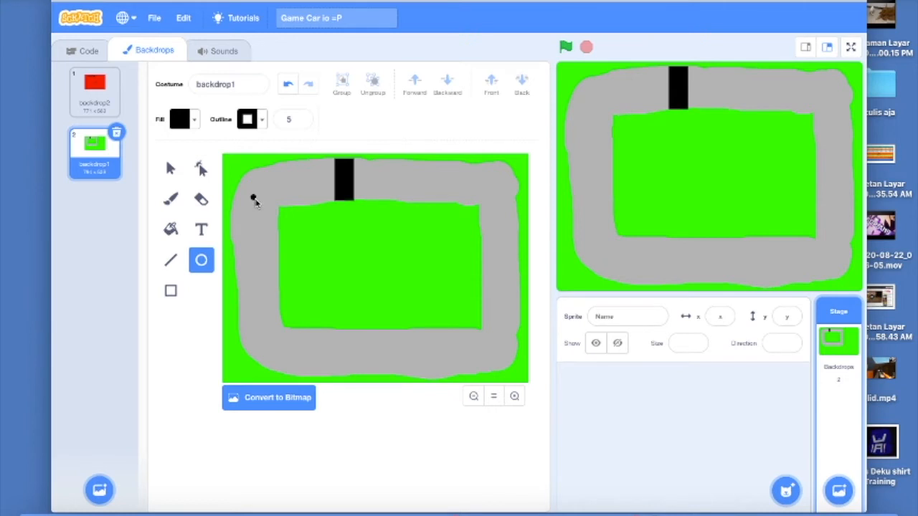
{"action": "left_click_drag", "start_coordinate": [254, 201], "coordinate": [253, 200]}
{"action": "left_click", "coordinate": [192, 121]}
{"action": "left_click_drag", "start_coordinate": [138, 243], "coordinate": [223, 244]}
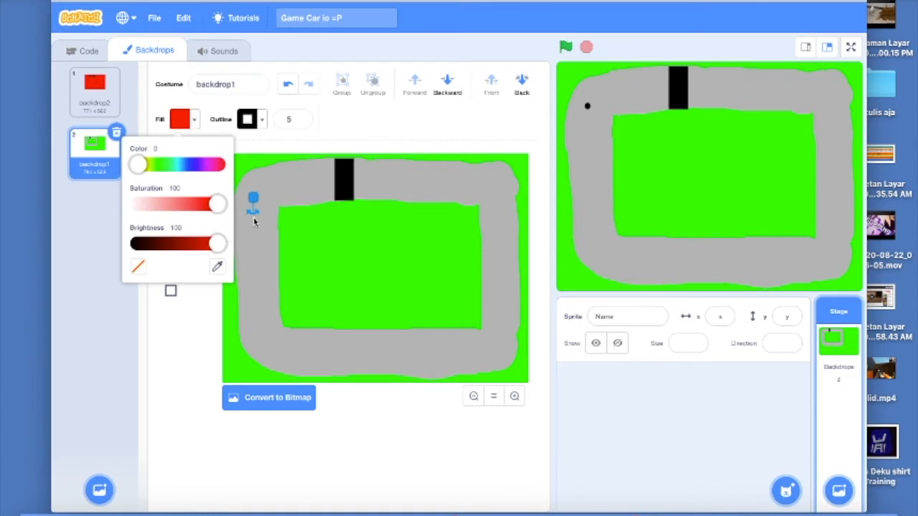
{"action": "left_click", "coordinate": [248, 159]}
Step: Copy the tiny red circle and paste it five times to form a diagonal chain
{"action": "left_click", "coordinate": [169, 168]}
{"action": "left_click", "coordinate": [343, 125]}
{"action": "left_click", "coordinate": [370, 118]}
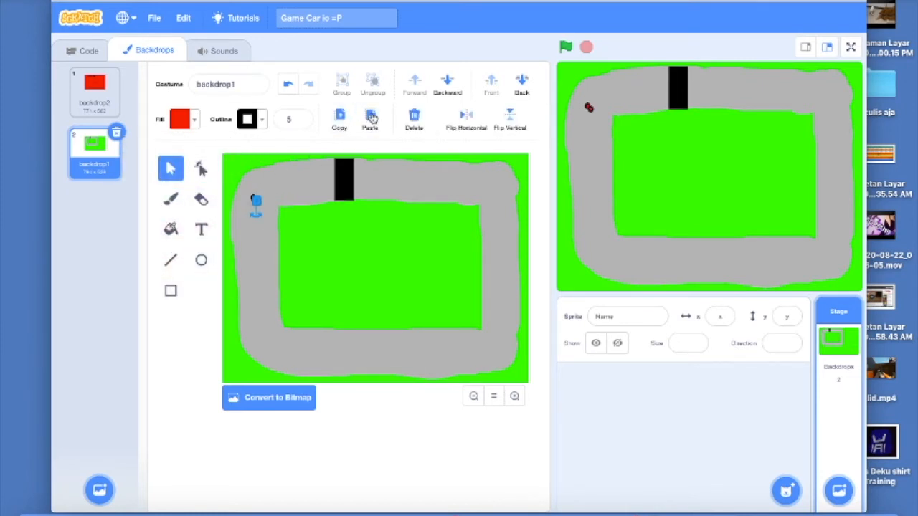
{"action": "left_click", "coordinate": [371, 118]}
{"action": "left_click", "coordinate": [370, 118]}
{"action": "left_click", "coordinate": [371, 119]}
{"action": "left_click", "coordinate": [371, 118]}
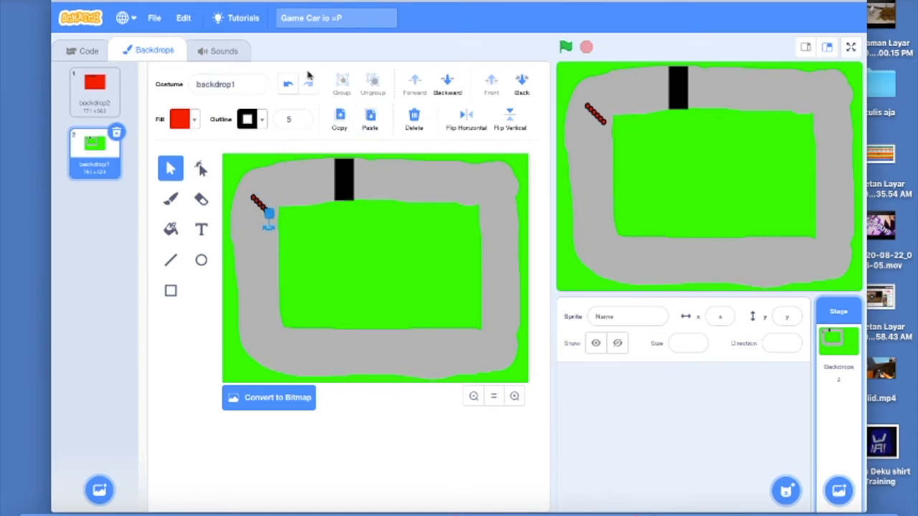
Step: Undo the five pasted circles and the red fill of the original circle
{"action": "left_click", "coordinate": [287, 86]}
{"action": "left_click", "coordinate": [288, 86]}
{"action": "left_click", "coordinate": [288, 86]}
{"action": "left_click", "coordinate": [287, 86]}
{"action": "left_click", "coordinate": [288, 86]}
{"action": "left_click", "coordinate": [287, 86]}
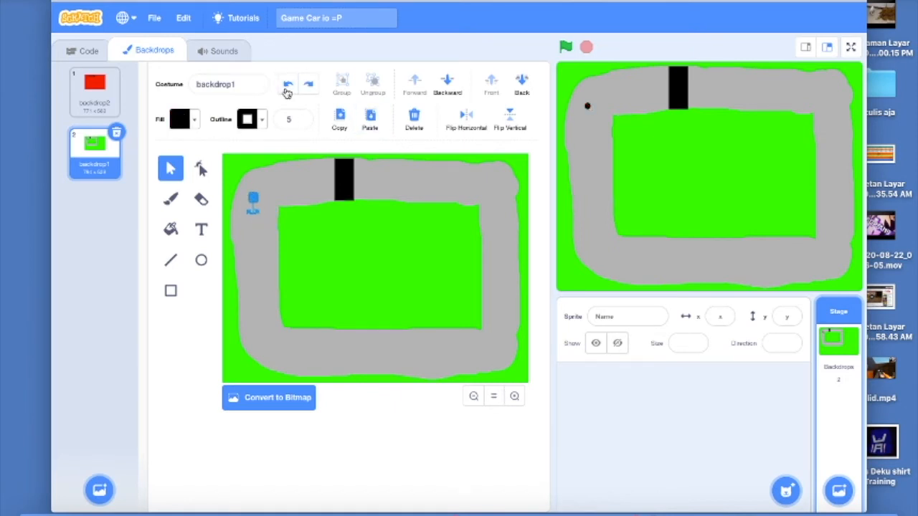
Step: Restore the small circle's red fill and remove its black outline
{"action": "left_click", "coordinate": [300, 92]}
{"action": "left_click", "coordinate": [263, 122]}
{"action": "left_click", "coordinate": [200, 267]}
{"action": "left_click", "coordinate": [331, 226]}
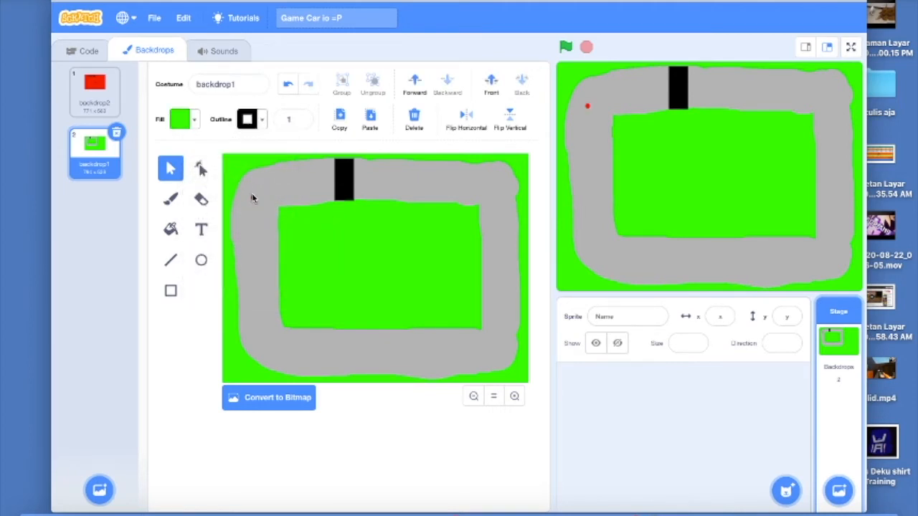
Step: Copy the small red circle and paste eight copies of it in a diagonal chain across the upper-left bend
{"action": "left_click", "coordinate": [252, 198]}
{"action": "left_click", "coordinate": [368, 119]}
{"action": "left_click", "coordinate": [368, 119]}
{"action": "left_click", "coordinate": [369, 119]}
{"action": "left_click", "coordinate": [277, 179]}
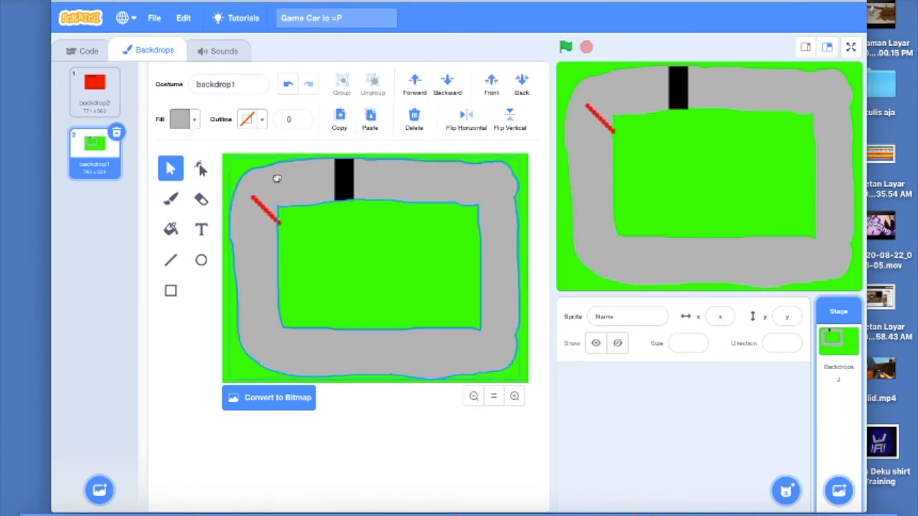
Step: Move five of the red circles out of the chain, spacing them down the left road and along the lower stretch
{"action": "left_click", "coordinate": [255, 203]}
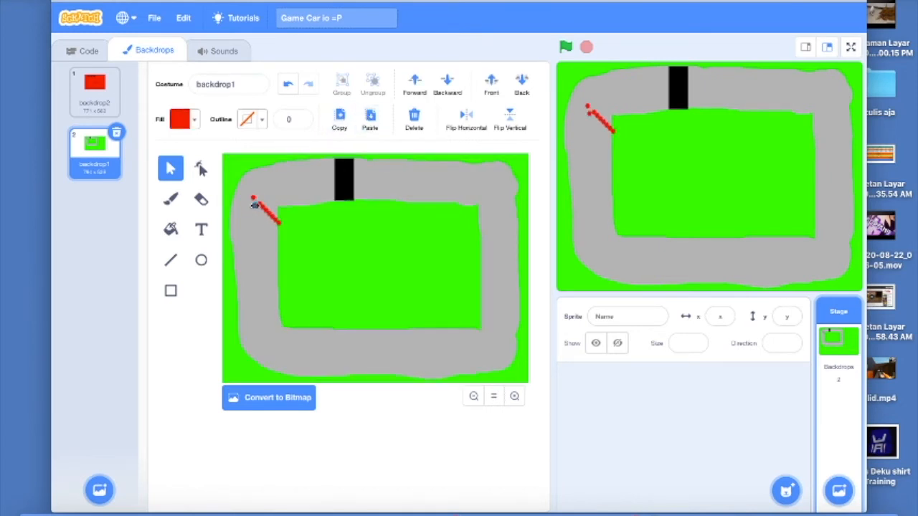
{"action": "left_click_drag", "start_coordinate": [255, 204], "coordinate": [254, 260]}
{"action": "left_click_drag", "start_coordinate": [261, 206], "coordinate": [264, 330]}
{"action": "left_click_drag", "start_coordinate": [267, 213], "coordinate": [329, 357]}
{"action": "left_click_drag", "start_coordinate": [267, 212], "coordinate": [475, 356]}
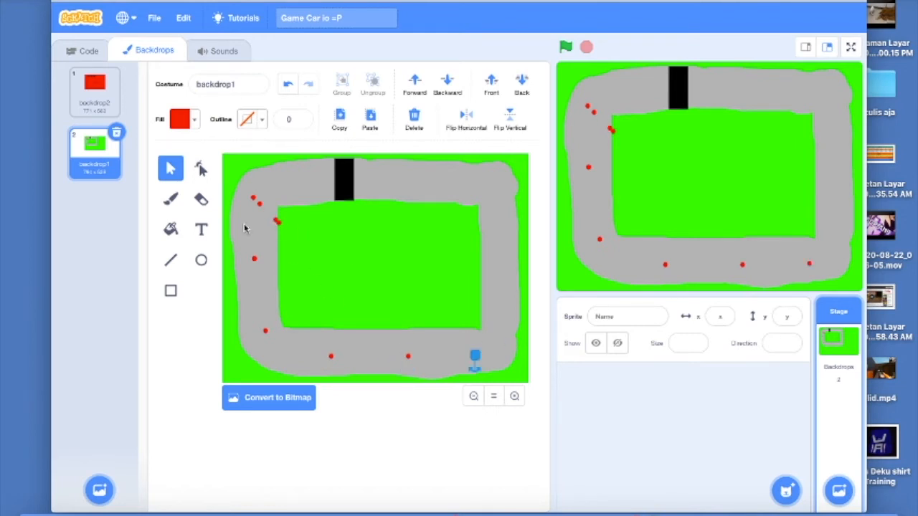
Step: Spread the remaining red circles up the right road and along the upper stretch, with the last one in the upper-left bend
{"action": "left_click", "coordinate": [279, 223]}
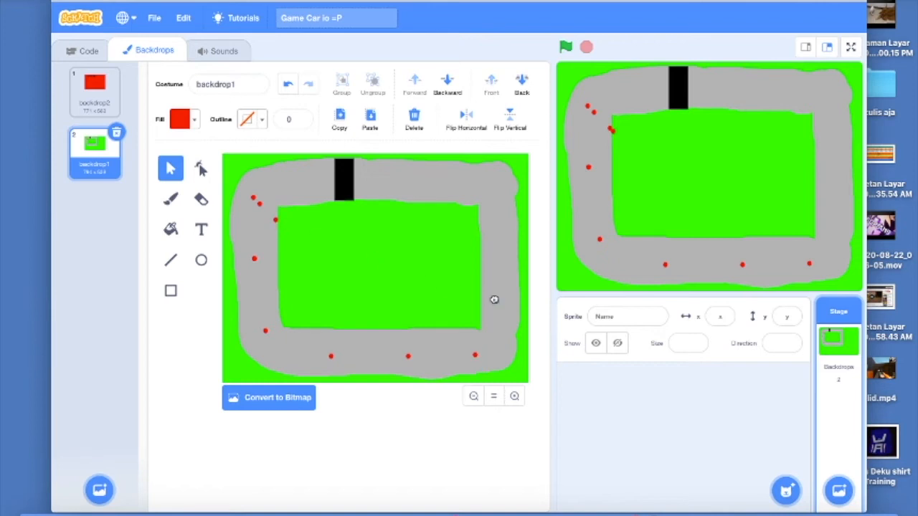
{"action": "left_click_drag", "start_coordinate": [498, 300], "coordinate": [501, 300]}
{"action": "left_click_drag", "start_coordinate": [273, 221], "coordinate": [497, 234]}
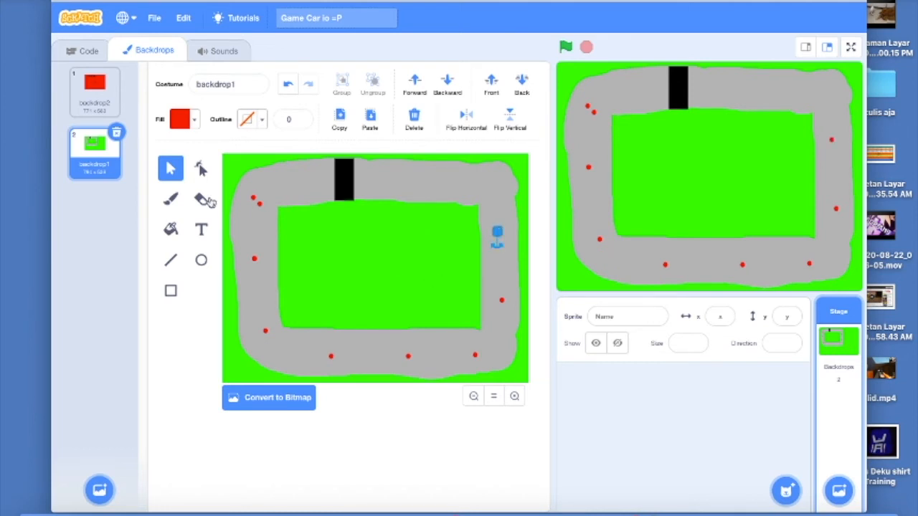
{"action": "left_click_drag", "start_coordinate": [260, 205], "coordinate": [446, 185]}
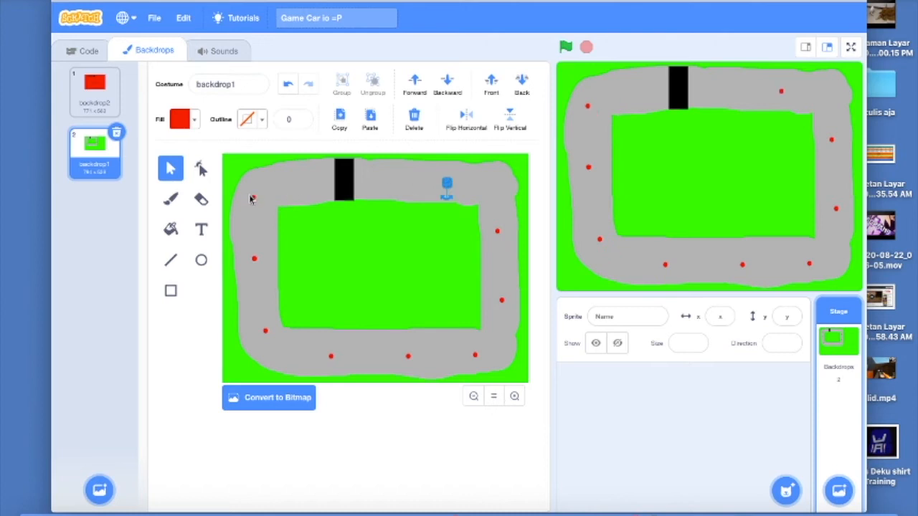
{"action": "left_click", "coordinate": [254, 198]}
{"action": "left_click_drag", "start_coordinate": [271, 187], "coordinate": [272, 188]}
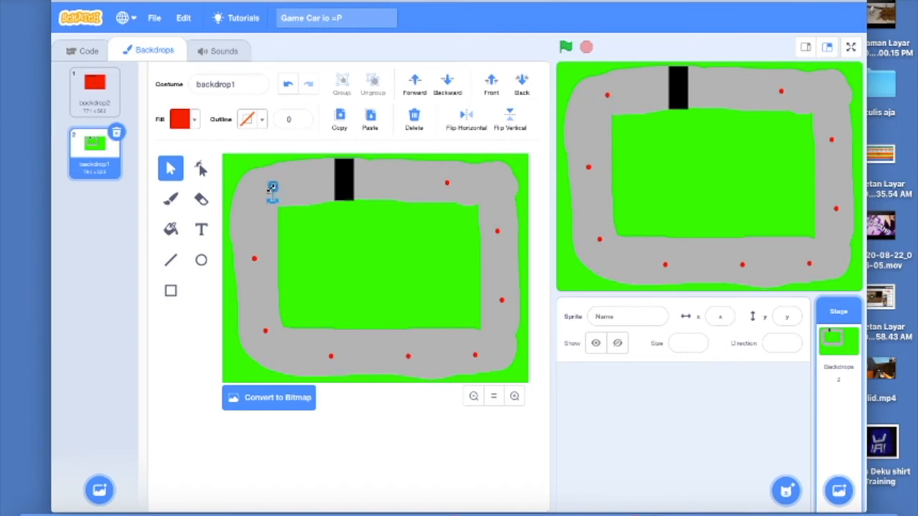
Step: Sample the road's grey (color 0, saturation 0, brightness 70) for the brush and dab the road near the lower-right bend
{"action": "left_click", "coordinate": [176, 200]}
{"action": "left_click", "coordinate": [195, 121]}
{"action": "left_click", "coordinate": [217, 266]}
{"action": "left_click", "coordinate": [274, 238]}
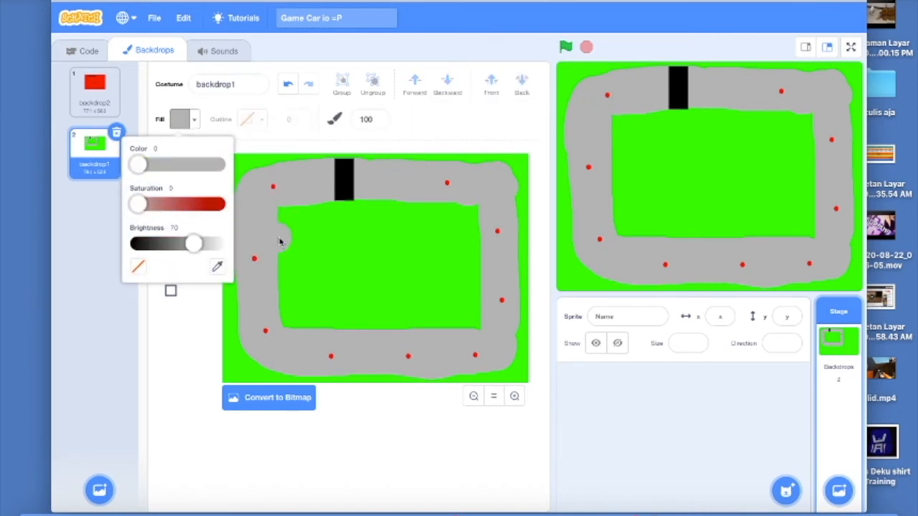
{"action": "left_click", "coordinate": [504, 335]}
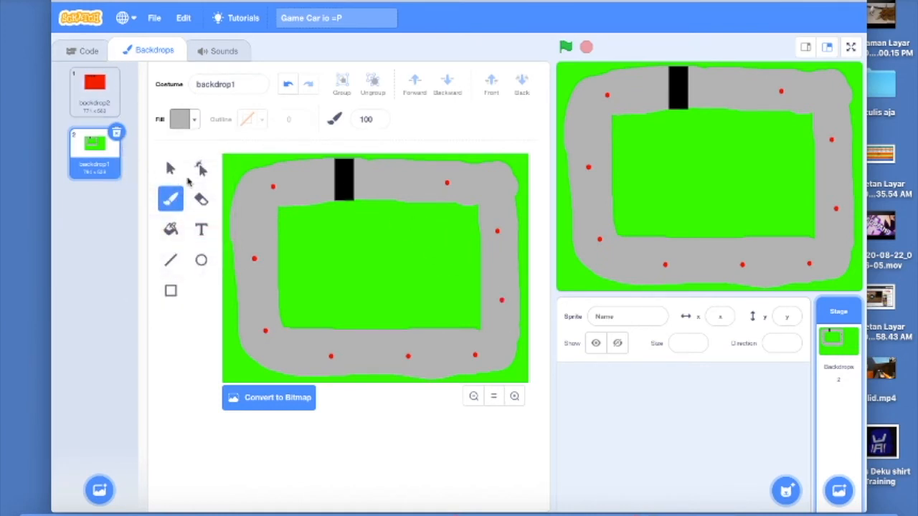
{"action": "left_click", "coordinate": [170, 168]}
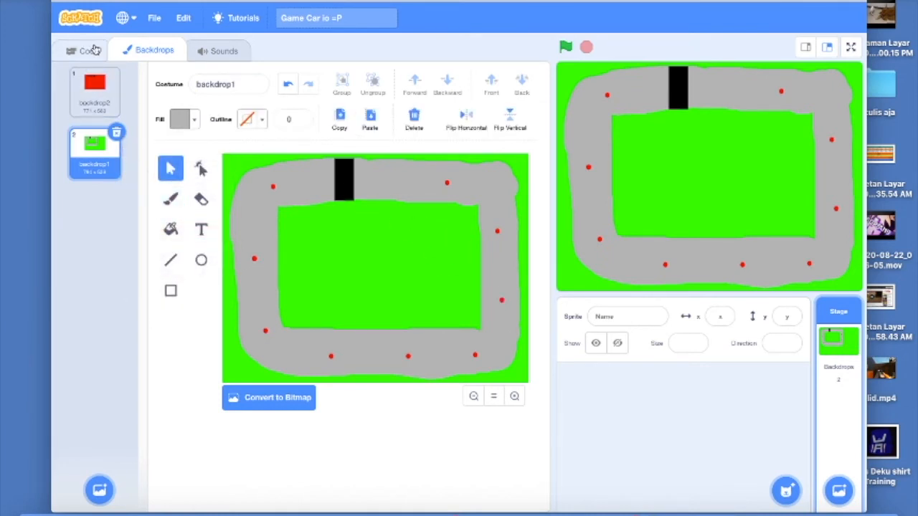
Step: Upload car 2d.jpg from the recent files as a new sprite
{"action": "left_click", "coordinate": [94, 50]}
{"action": "left_click", "coordinate": [151, 50]}
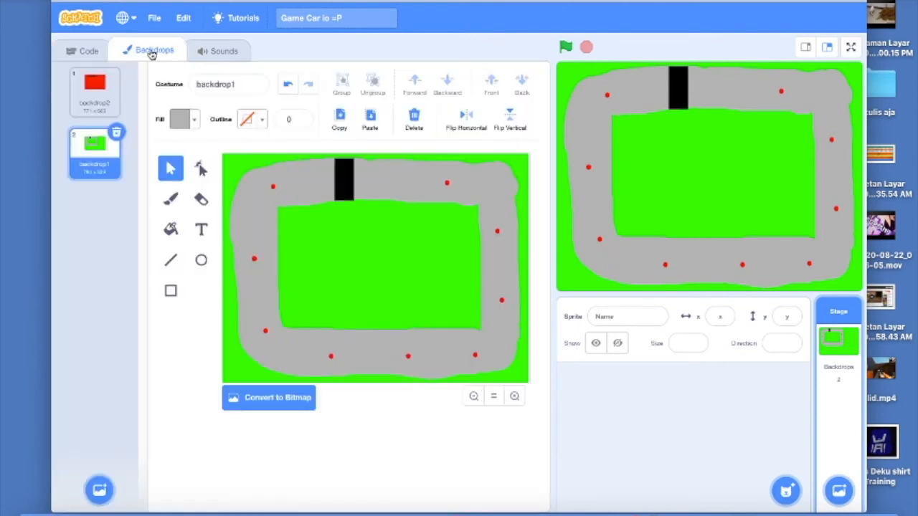
{"action": "left_click", "coordinate": [91, 53]}
{"action": "mouse_move", "coordinate": [788, 490]}
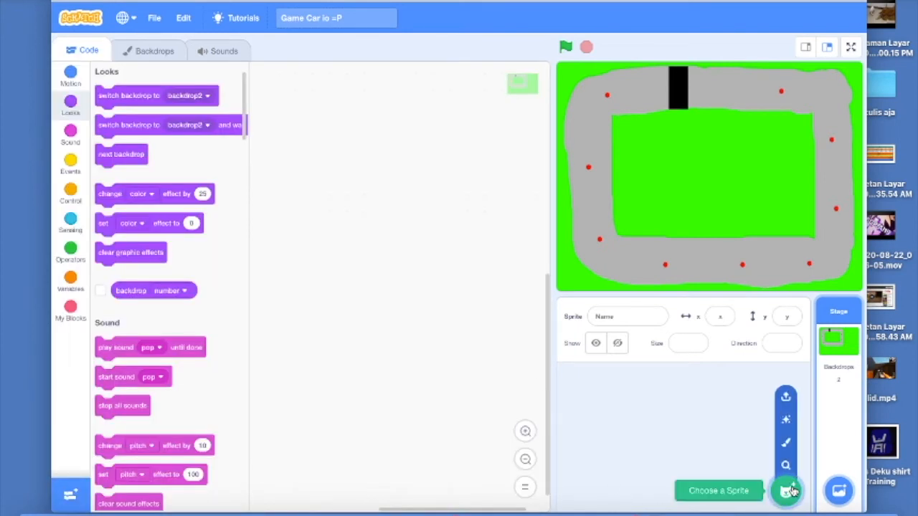
{"action": "left_click", "coordinate": [770, 397]}
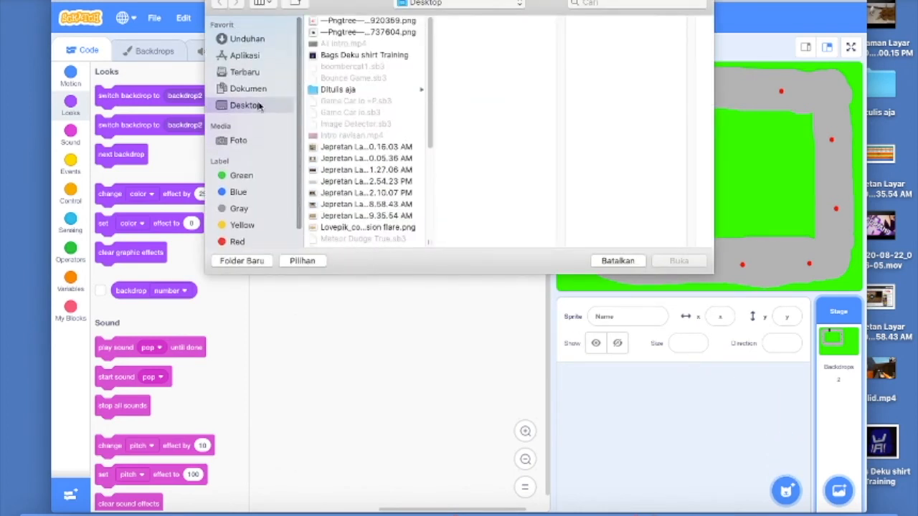
{"action": "left_click", "coordinate": [237, 72]}
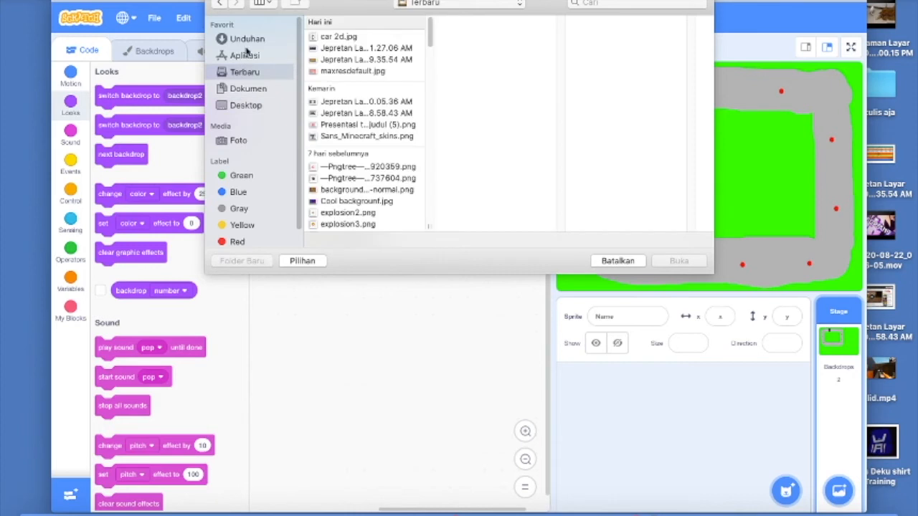
{"action": "left_click", "coordinate": [396, 39]}
{"action": "scroll", "coordinate": [404, 143], "scroll_direction": "down", "scroll_amount": 10}
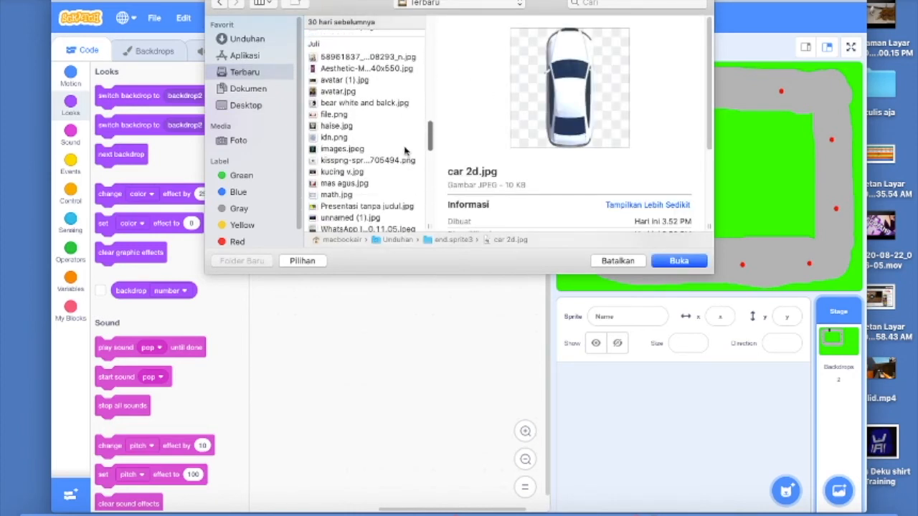
{"action": "scroll", "coordinate": [401, 154], "scroll_direction": "down", "scroll_amount": 4}
{"action": "scroll", "coordinate": [387, 179], "scroll_direction": "down", "scroll_amount": 3}
{"action": "scroll", "coordinate": [380, 144], "scroll_direction": "up", "scroll_amount": 20}
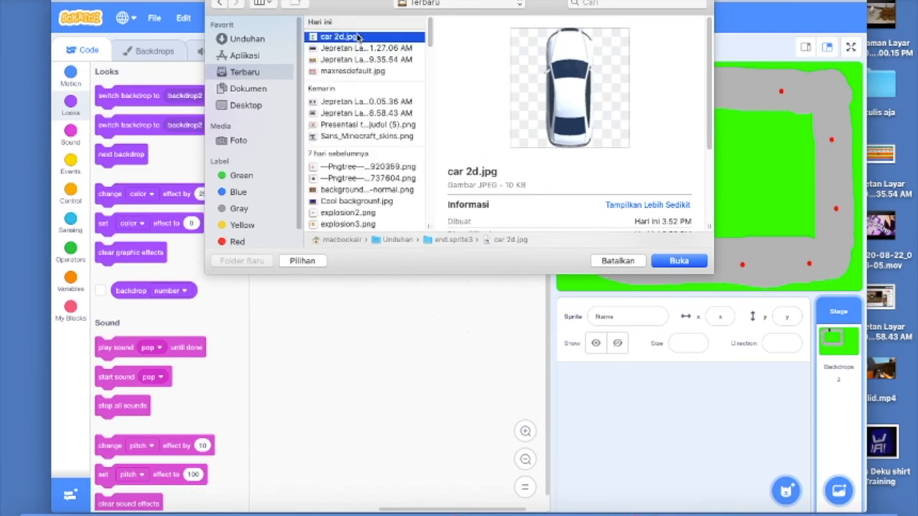
{"action": "double_click", "coordinate": [357, 37]}
Step: Erase the checkered background around the car in the car 2d costume with the size 40 eraser
{"action": "left_click", "coordinate": [167, 52]}
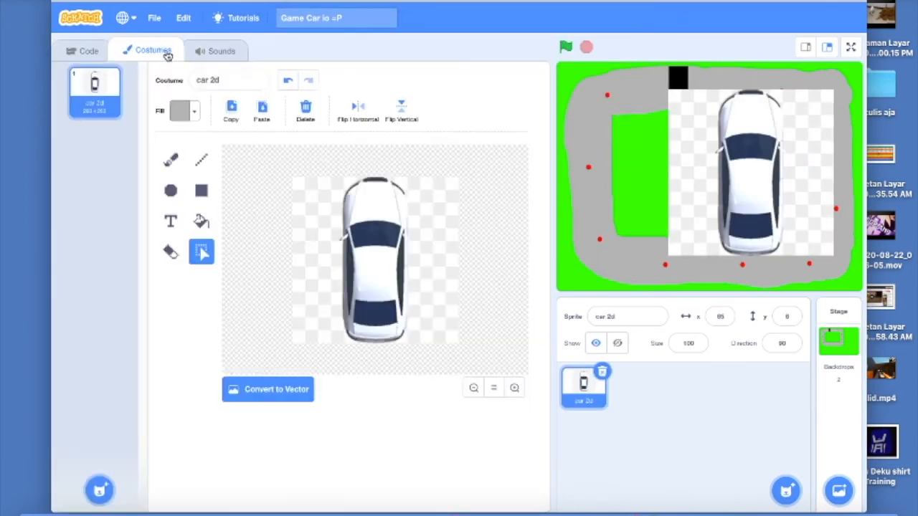
{"action": "left_click", "coordinate": [170, 250]}
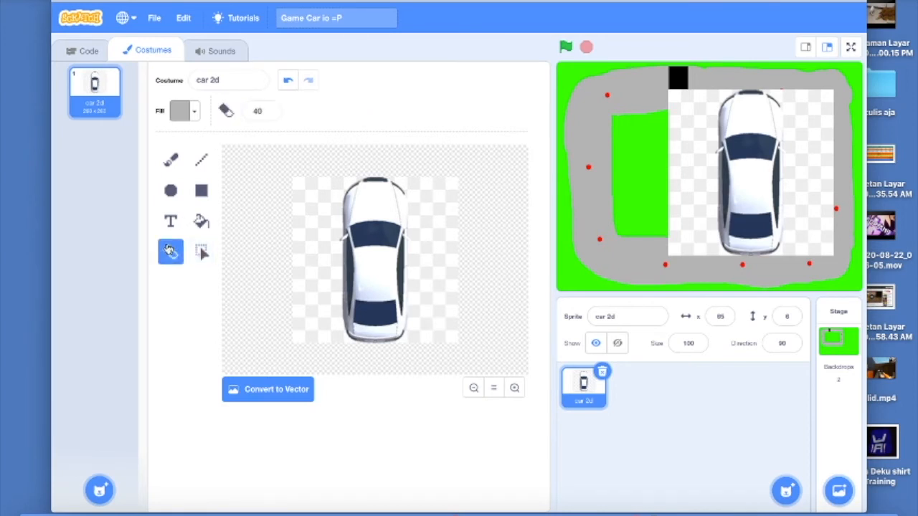
{"action": "mouse_move", "coordinate": [287, 190]}
{"action": "left_mouse_down"}
{"action": "mouse_move", "coordinate": [293, 176]}
{"action": "mouse_move", "coordinate": [306, 308]}
{"action": "mouse_move", "coordinate": [313, 177]}
{"action": "mouse_move", "coordinate": [321, 174]}
{"action": "left_mouse_up"}
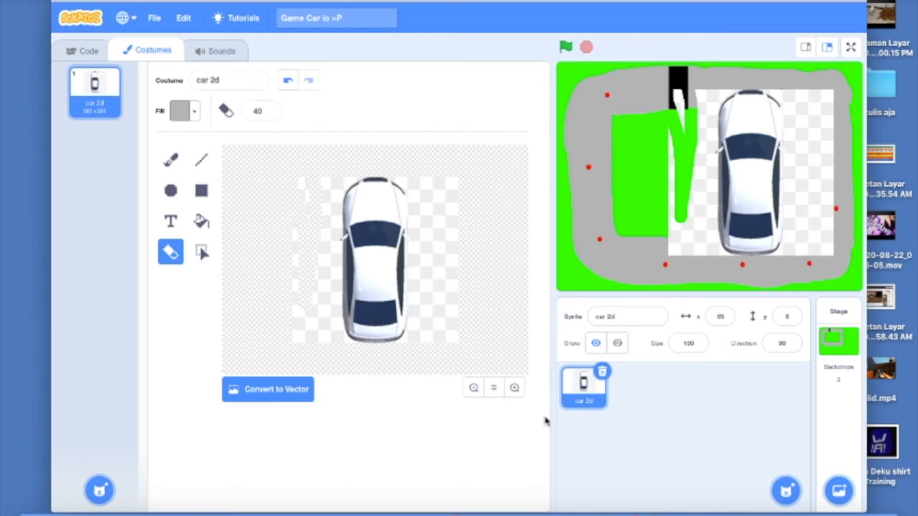
{"action": "left_click", "coordinate": [514, 388]}
{"action": "left_click_drag", "start_coordinate": [456, 192], "coordinate": [459, 325]}
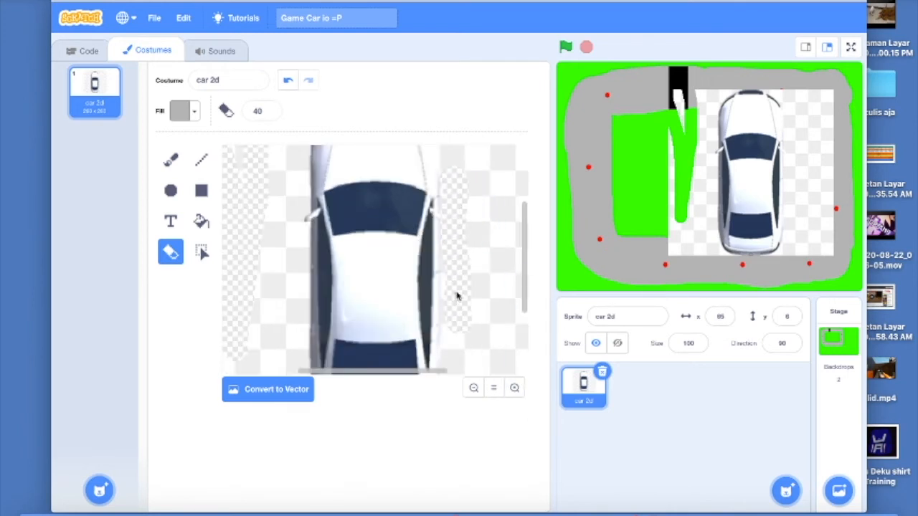
{"action": "left_click_drag", "start_coordinate": [452, 266], "coordinate": [459, 344]}
{"action": "left_click", "coordinate": [473, 387]}
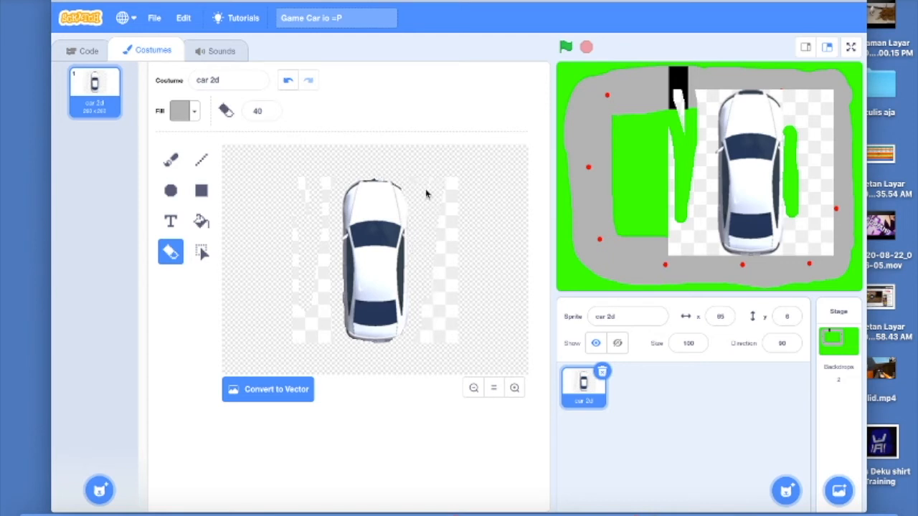
{"action": "mouse_move", "coordinate": [412, 179]}
{"action": "left_mouse_down"}
{"action": "mouse_move", "coordinate": [461, 180]}
{"action": "mouse_move", "coordinate": [420, 334]}
{"action": "mouse_move", "coordinate": [435, 293]}
{"action": "mouse_move", "coordinate": [438, 340]}
{"action": "mouse_move", "coordinate": [450, 337]}
{"action": "left_mouse_up"}
{"action": "mouse_move", "coordinate": [322, 151]}
{"action": "left_mouse_down"}
{"action": "mouse_move", "coordinate": [327, 347]}
{"action": "mouse_move", "coordinate": [330, 283]}
{"action": "mouse_move", "coordinate": [305, 362]}
{"action": "mouse_move", "coordinate": [322, 206]}
{"action": "mouse_move", "coordinate": [282, 299]}
{"action": "mouse_move", "coordinate": [308, 172]}
{"action": "left_mouse_up"}
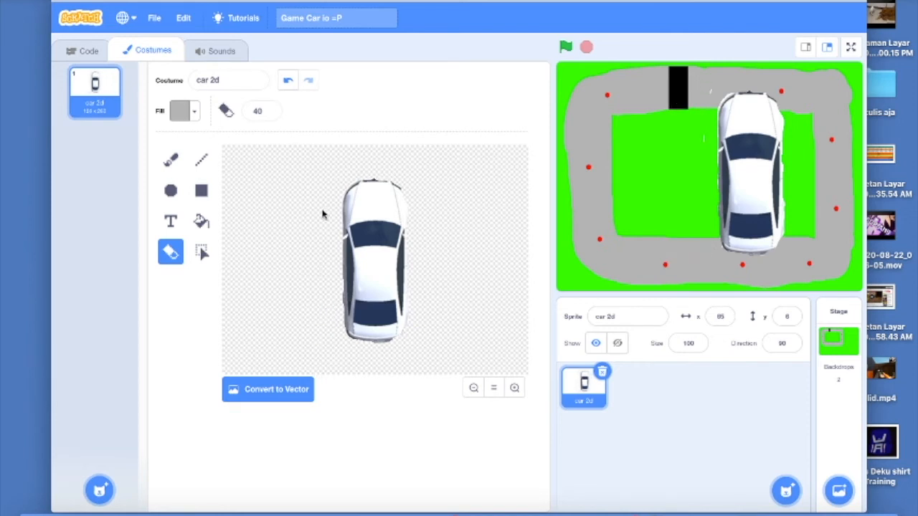
Step: Erase the leftover specks and trim the fringe along the car's sides, undoing the strokes that cut into its body
{"action": "mouse_move", "coordinate": [340, 248]}
{"action": "left_mouse_down"}
{"action": "mouse_move", "coordinate": [344, 210]}
{"action": "mouse_move", "coordinate": [344, 225]}
{"action": "left_mouse_up"}
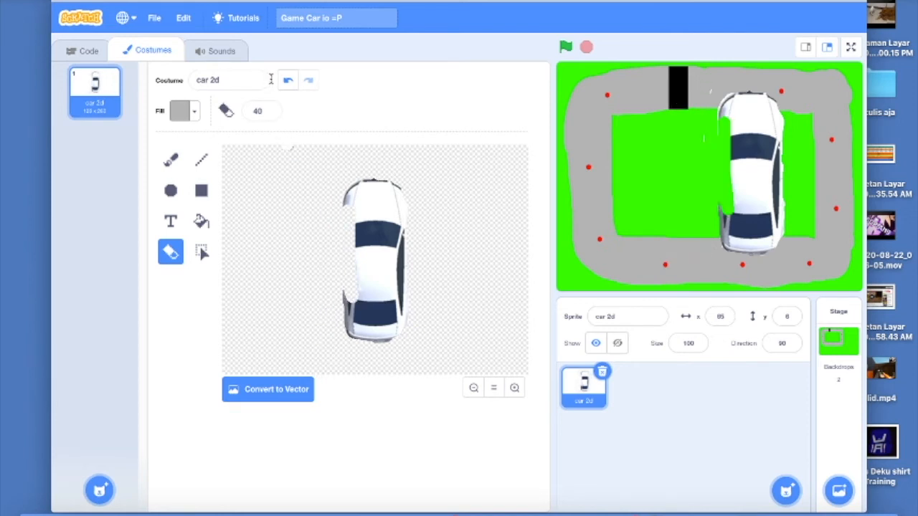
{"action": "left_click", "coordinate": [287, 80]}
{"action": "left_click_drag", "start_coordinate": [310, 267], "coordinate": [310, 233]}
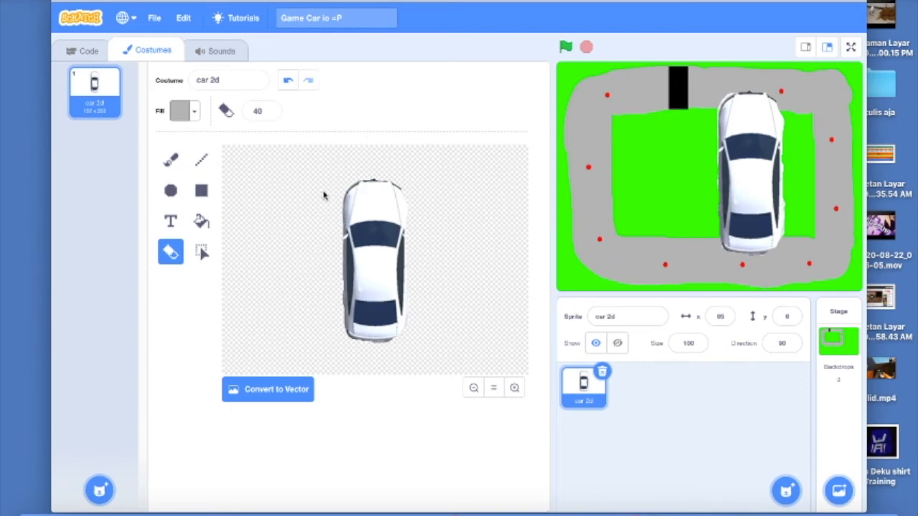
{"action": "left_click", "coordinate": [288, 80]}
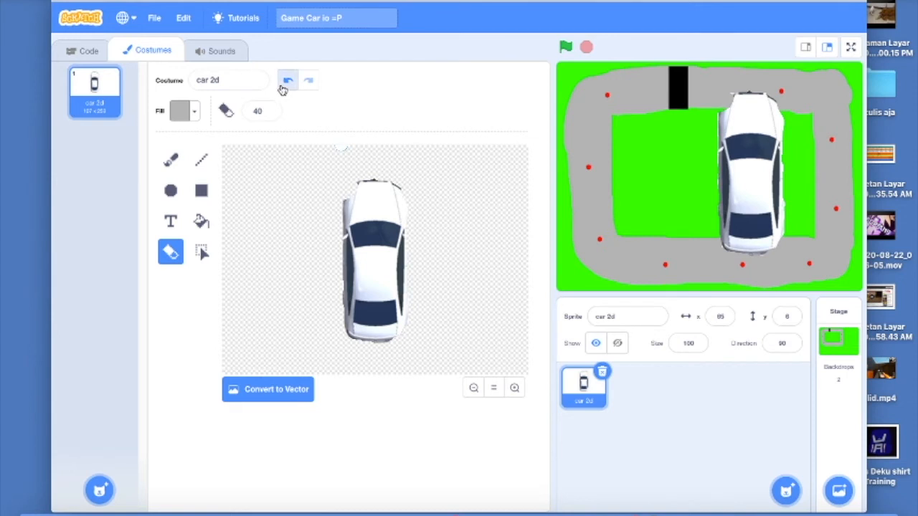
{"action": "left_click_drag", "start_coordinate": [347, 183], "coordinate": [334, 249]}
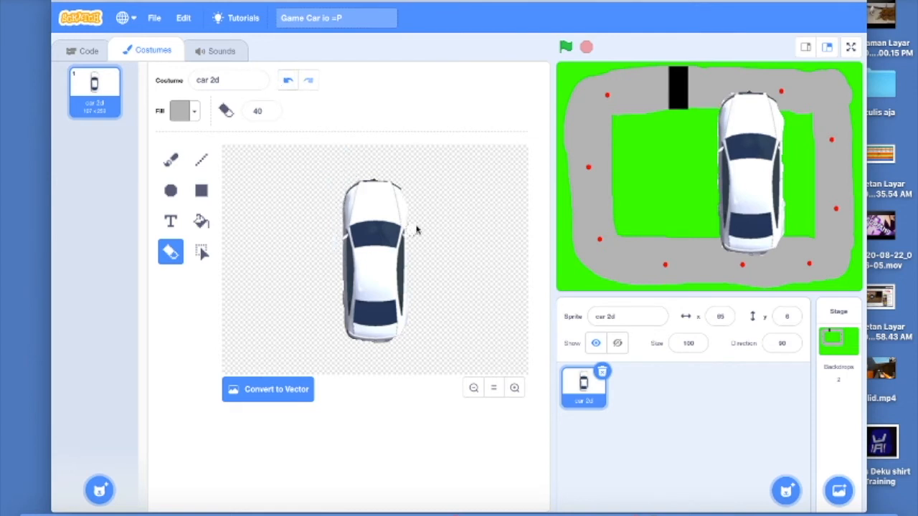
{"action": "left_click_drag", "start_coordinate": [412, 211], "coordinate": [416, 251]}
{"action": "left_click_drag", "start_coordinate": [415, 292], "coordinate": [409, 326]}
Step: Convert the car 2d costume to vector
{"action": "left_click", "coordinate": [171, 160]}
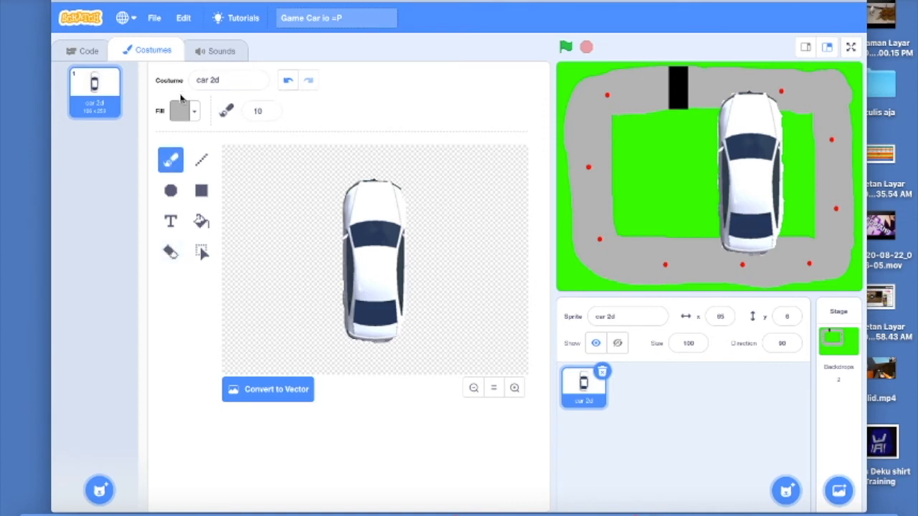
{"action": "left_click", "coordinate": [237, 390]}
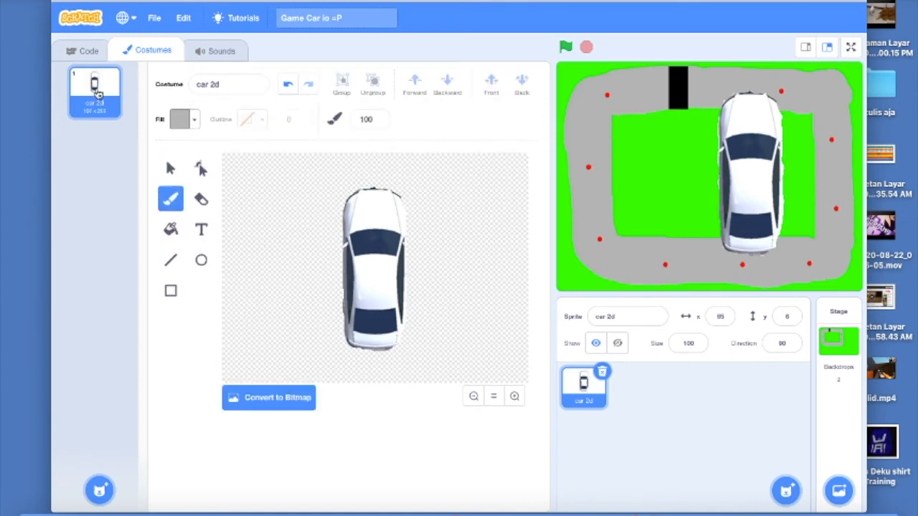
{"action": "right_click", "coordinate": [99, 92]}
{"action": "left_click", "coordinate": [118, 100]}
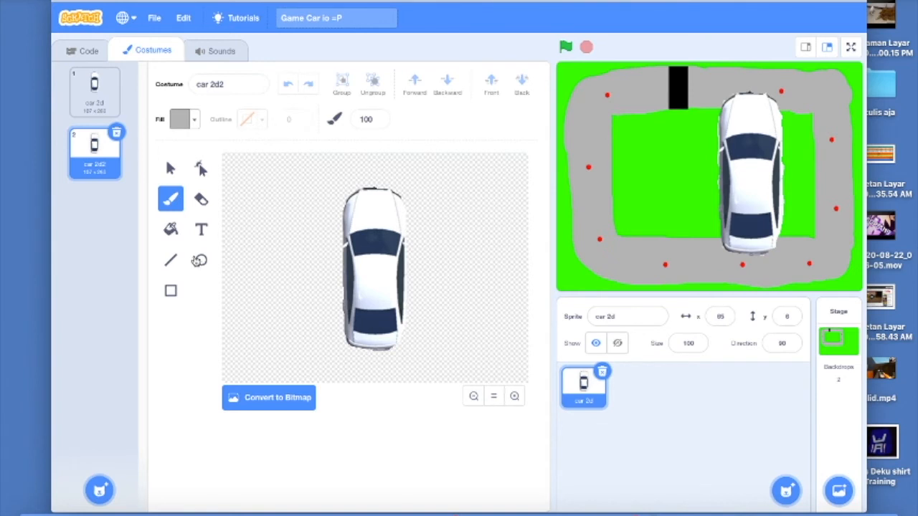
{"action": "left_click", "coordinate": [202, 198]}
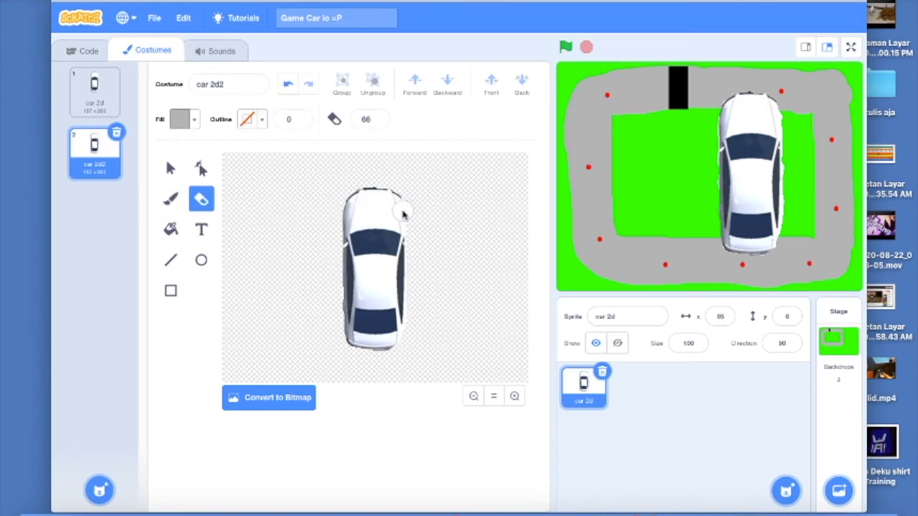
{"action": "left_click", "coordinate": [291, 400]}
{"action": "left_click", "coordinate": [85, 97]}
{"action": "left_click", "coordinate": [113, 149]}
{"action": "left_click", "coordinate": [118, 134]}
Step: Rotate the car drawing a quarter turn clockwise so that its front faces right
{"action": "left_click", "coordinate": [170, 167]}
{"action": "left_click", "coordinate": [346, 251]}
{"action": "left_click_drag", "start_coordinate": [374, 362], "coordinate": [264, 268]}
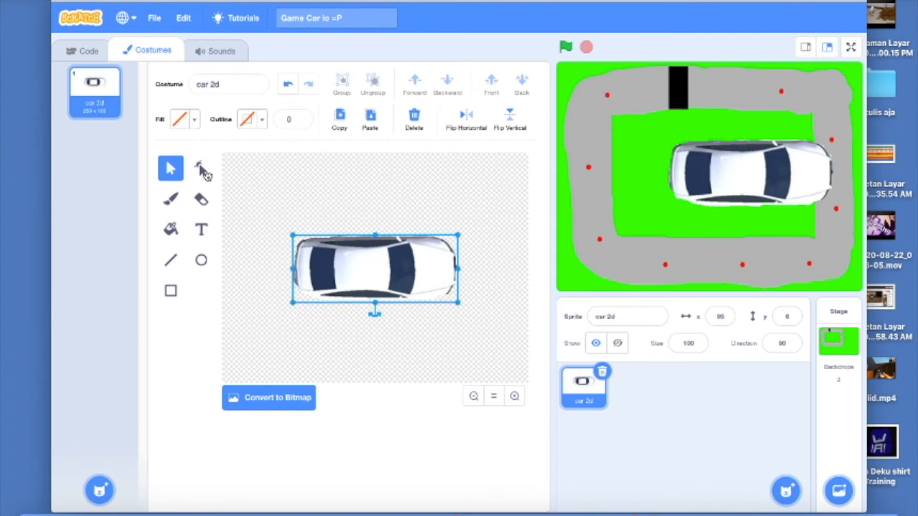
Step: Duplicate the car 2d costume and convert the copy to bitmap
{"action": "right_click", "coordinate": [89, 102]}
{"action": "left_click", "coordinate": [102, 117]}
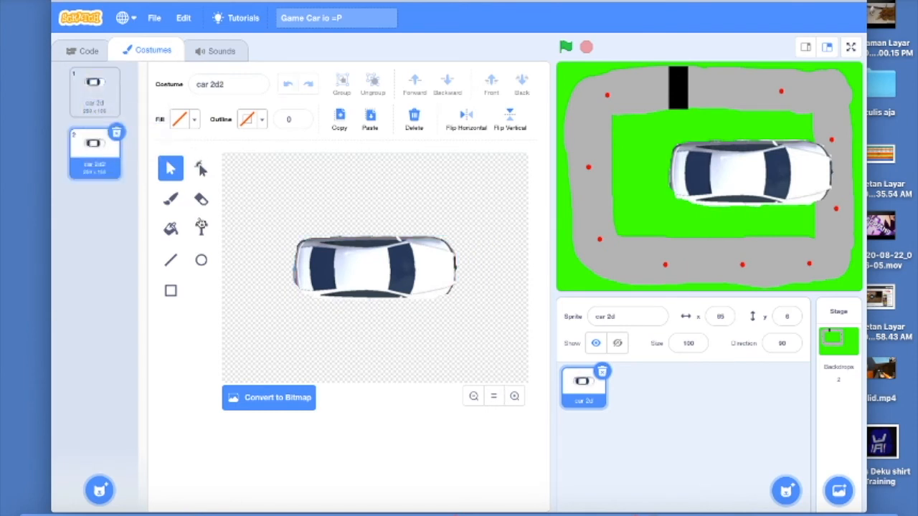
{"action": "left_click", "coordinate": [200, 200]}
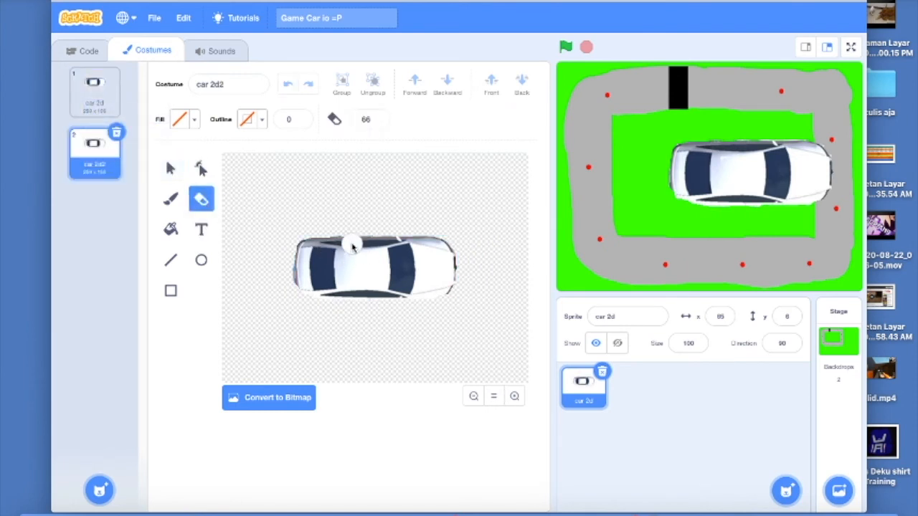
{"action": "left_click", "coordinate": [352, 246]}
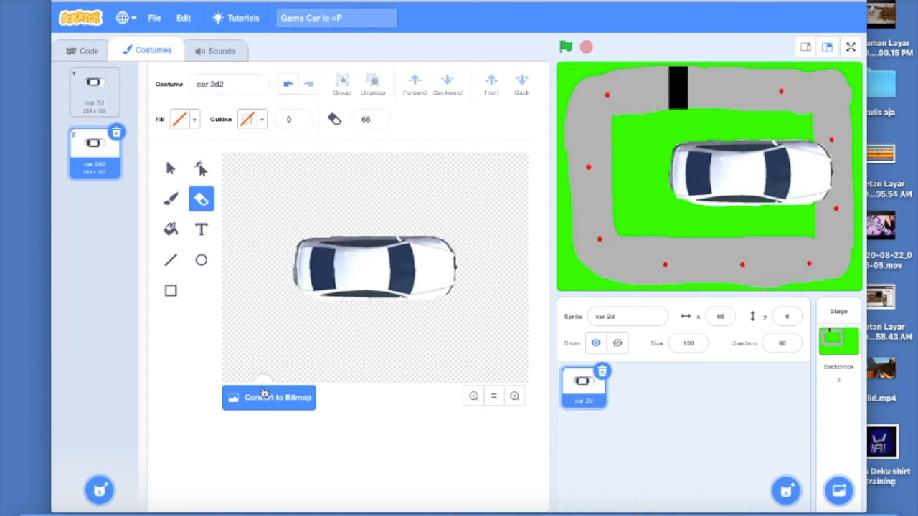
{"action": "left_click", "coordinate": [259, 396]}
Step: Erase a row of round holes around the edges of the duplicated car with the size 40 eraser
{"action": "left_click", "coordinate": [333, 233]}
{"action": "left_click", "coordinate": [358, 233]}
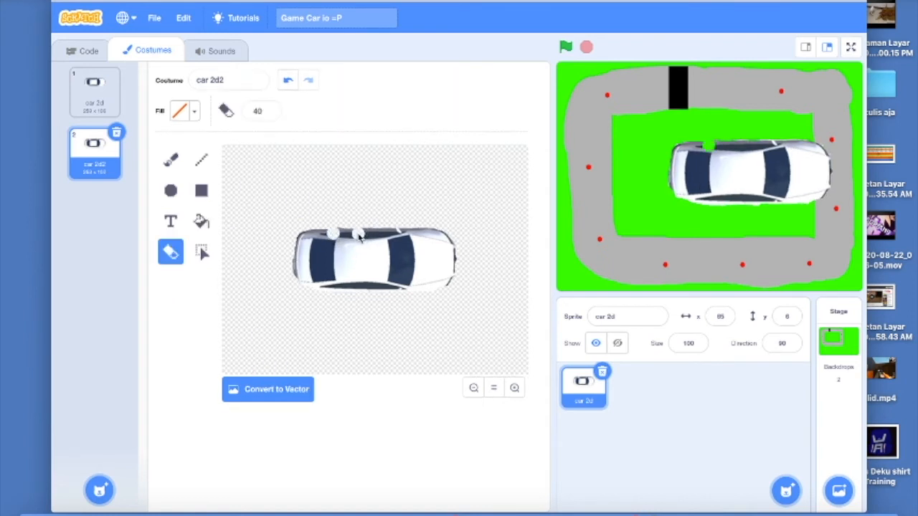
{"action": "left_click", "coordinate": [385, 233]}
{"action": "left_click", "coordinate": [407, 233]}
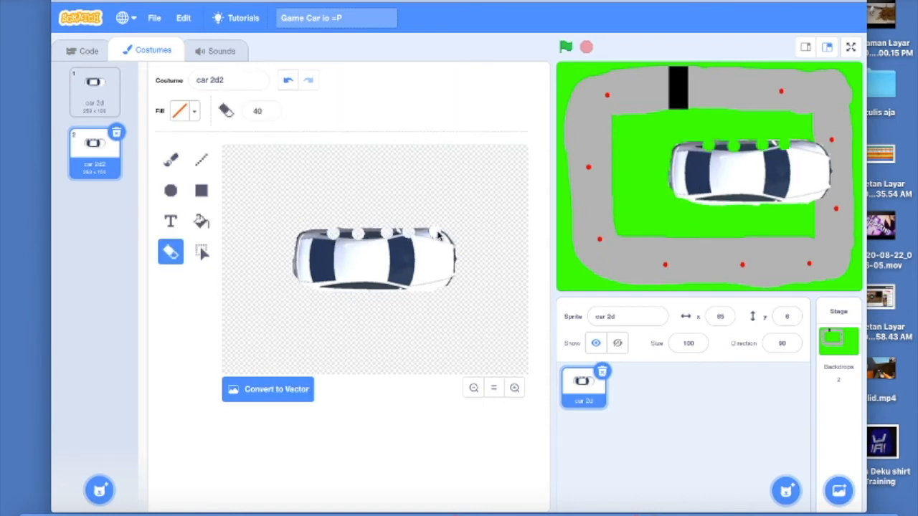
{"action": "mouse_move", "coordinate": [437, 236]}
{"action": "left_mouse_down"}
{"action": "mouse_move", "coordinate": [450, 247]}
{"action": "mouse_move", "coordinate": [444, 285]}
{"action": "left_mouse_up"}
{"action": "left_click", "coordinate": [442, 282]}
{"action": "left_click", "coordinate": [415, 287]}
{"action": "left_click", "coordinate": [382, 283]}
{"action": "left_click", "coordinate": [351, 285]}
{"action": "left_click", "coordinate": [315, 282]}
{"action": "left_click", "coordinate": [305, 278]}
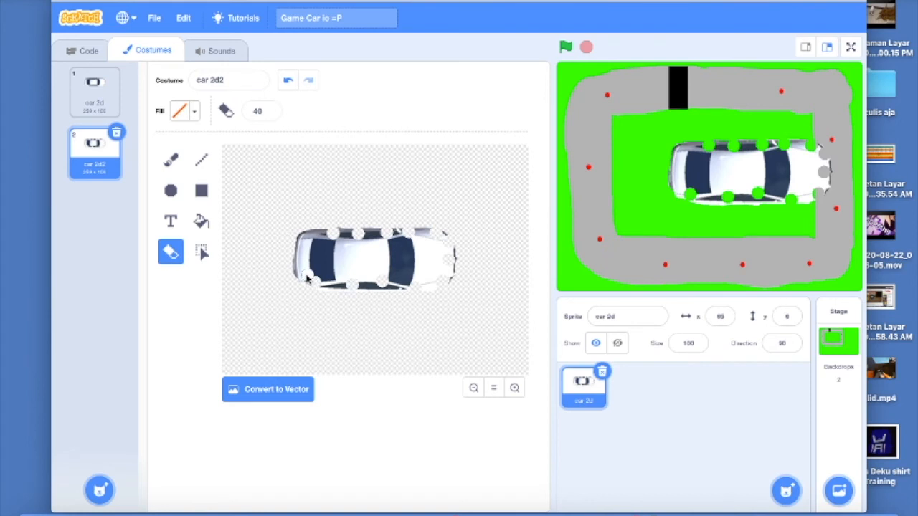
Step: Erase scattered round holes across the rear, windows, roof and bonnet of the duplicated car
{"action": "left_click", "coordinate": [302, 246]}
{"action": "left_click", "coordinate": [311, 235]}
{"action": "left_click", "coordinate": [321, 258]}
{"action": "left_click", "coordinate": [352, 246]}
{"action": "left_click", "coordinate": [353, 268]}
{"action": "left_click", "coordinate": [382, 269]}
{"action": "left_click", "coordinate": [408, 263]}
{"action": "left_click", "coordinate": [402, 280]}
{"action": "left_click", "coordinate": [437, 271]}
{"action": "left_click", "coordinate": [431, 245]}
{"action": "left_click", "coordinate": [366, 254]}
{"action": "left_click", "coordinate": [383, 246]}
{"action": "left_click", "coordinate": [397, 250]}
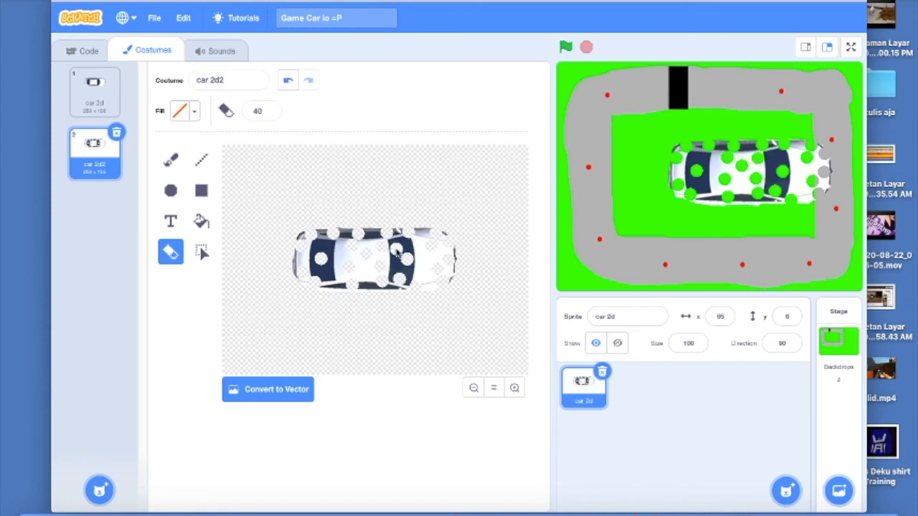
Step: Rename the intact car costume as car one and the costume with holes as car two
{"action": "left_click", "coordinate": [94, 92]}
{"action": "left_click", "coordinate": [214, 85]}
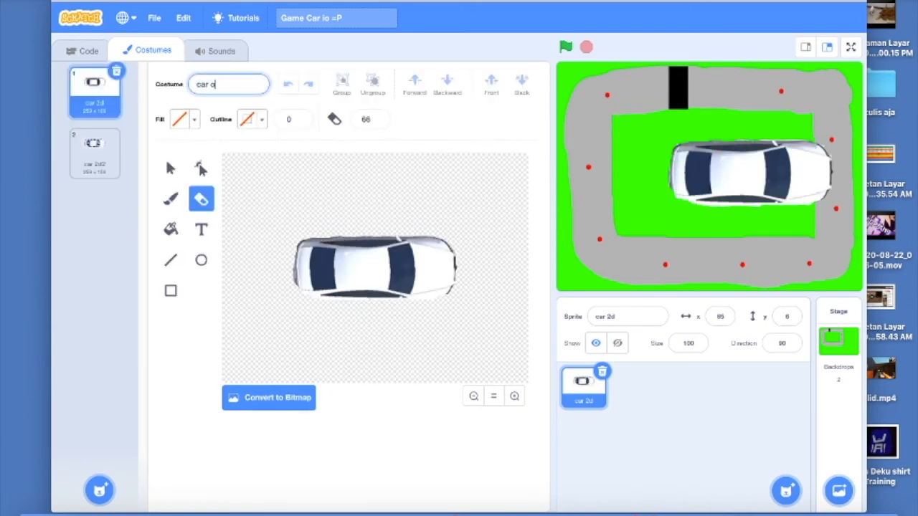
{"action": "key", "text": "Return"}
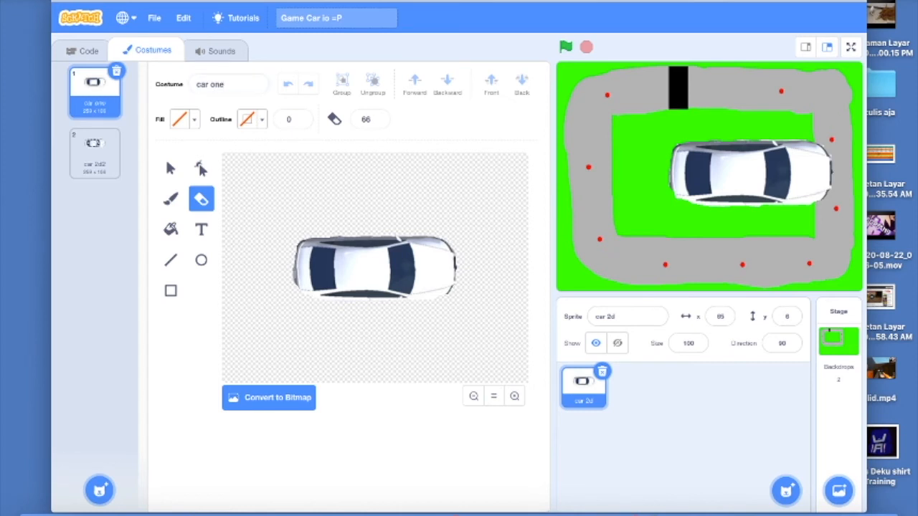
{"action": "left_click", "coordinate": [108, 160]}
{"action": "left_click", "coordinate": [230, 79]}
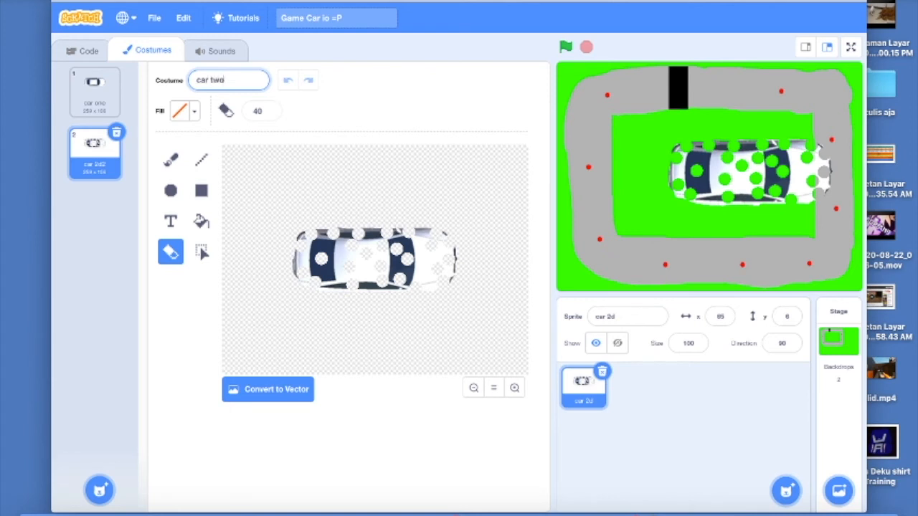
{"action": "type", "text": "car two"}
{"action": "key", "text": "Return"}
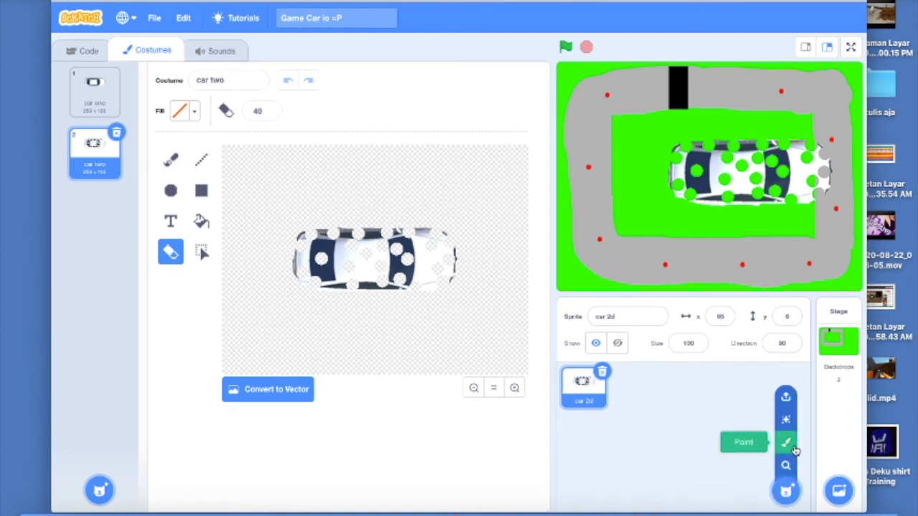
Step: Paint a new sprite containing a purple filled rectangle about 155 by 47 without an outline
{"action": "left_click", "coordinate": [785, 444]}
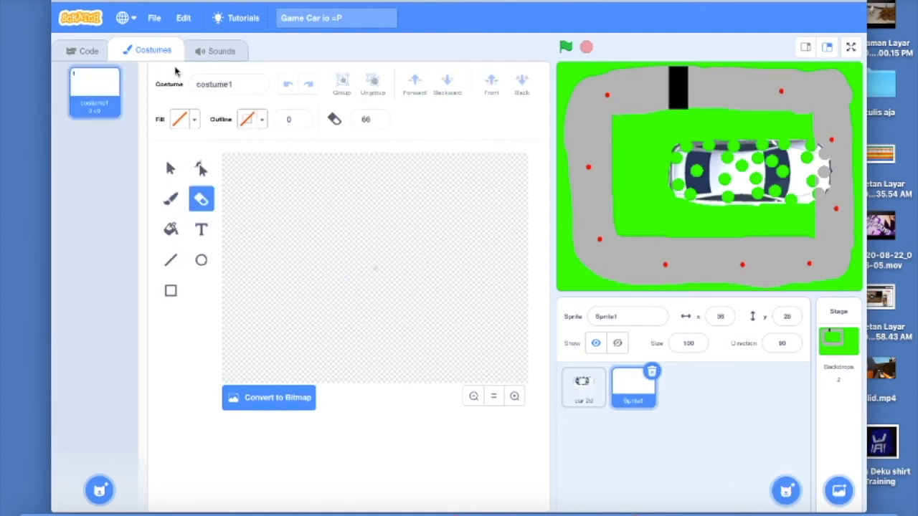
{"action": "left_click", "coordinate": [170, 290]}
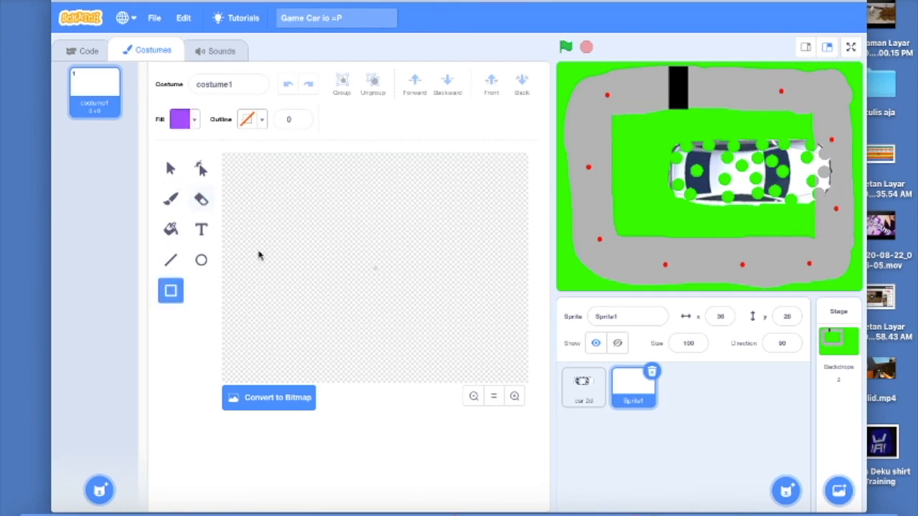
{"action": "left_click_drag", "start_coordinate": [306, 270], "coordinate": [322, 336]}
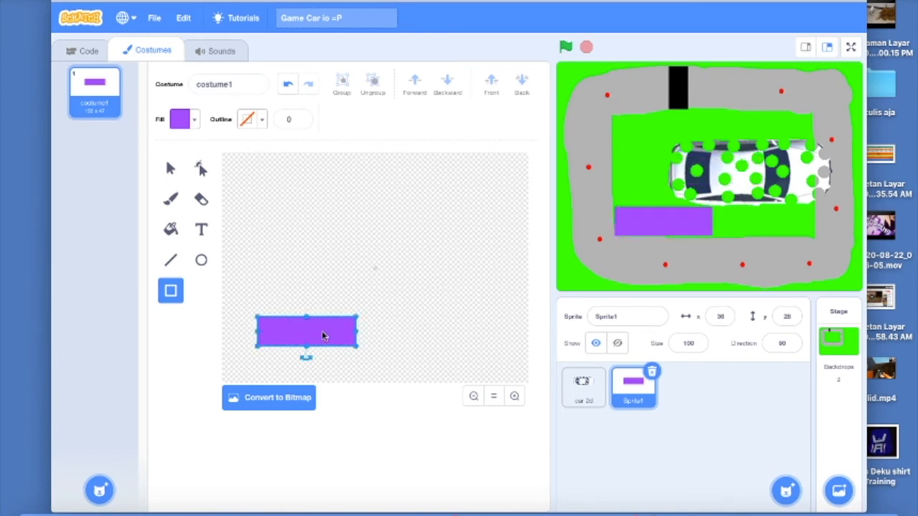
Step: Place the purple rectangle near the canvas centre and its sprite at about x 30, y -93 on the stage, duplicating the costume
{"action": "left_click_drag", "start_coordinate": [323, 335], "coordinate": [381, 283]}
{"action": "left_click_drag", "start_coordinate": [687, 184], "coordinate": [684, 251]}
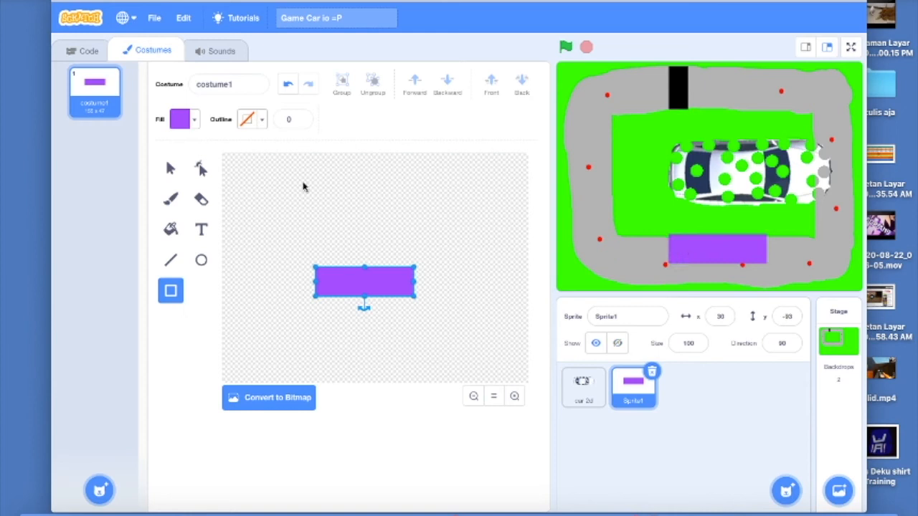
{"action": "right_click", "coordinate": [91, 109]}
{"action": "left_click", "coordinate": [107, 116]}
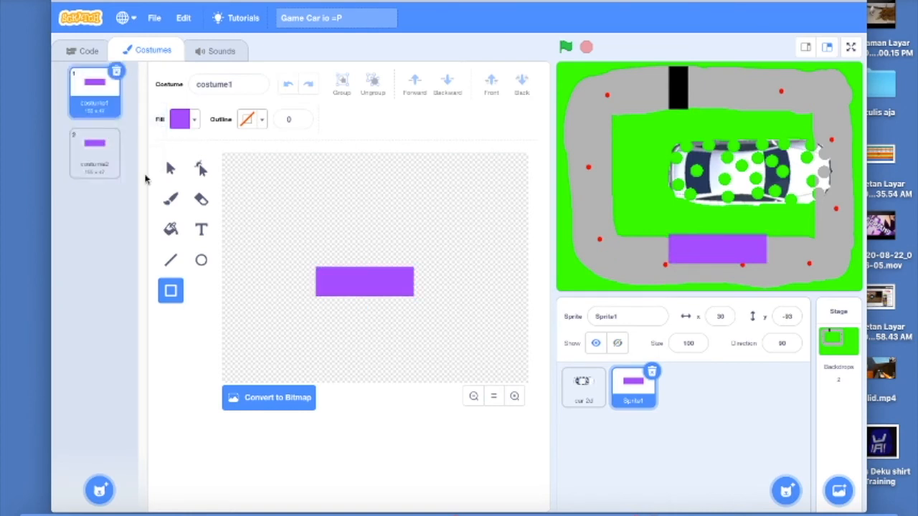
Step: Add the text LET'S PLAY on the first costume's purple rectangle in the Marker font with fill saturation 2
{"action": "left_click", "coordinate": [202, 229]}
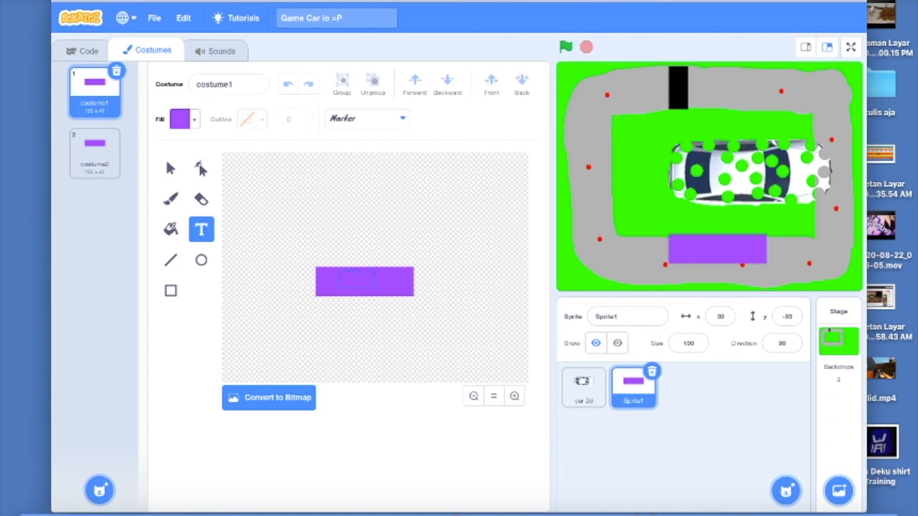
{"action": "type", "text": "T"}
{"action": "left_click", "coordinate": [194, 120]}
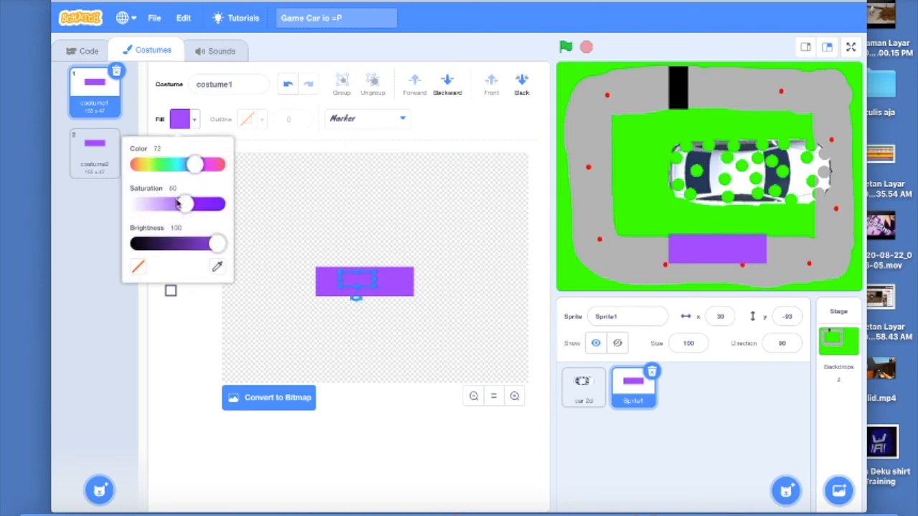
{"action": "left_click", "coordinate": [135, 205]}
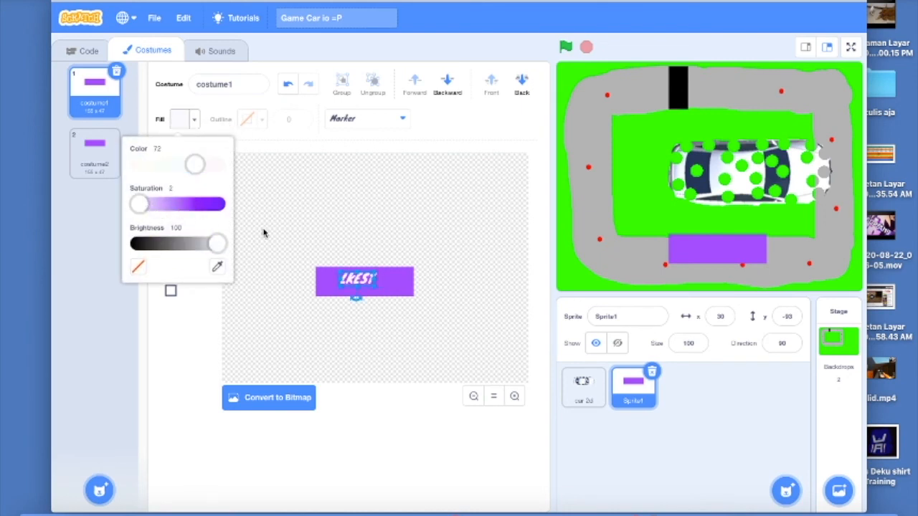
{"action": "left_click", "coordinate": [327, 212]}
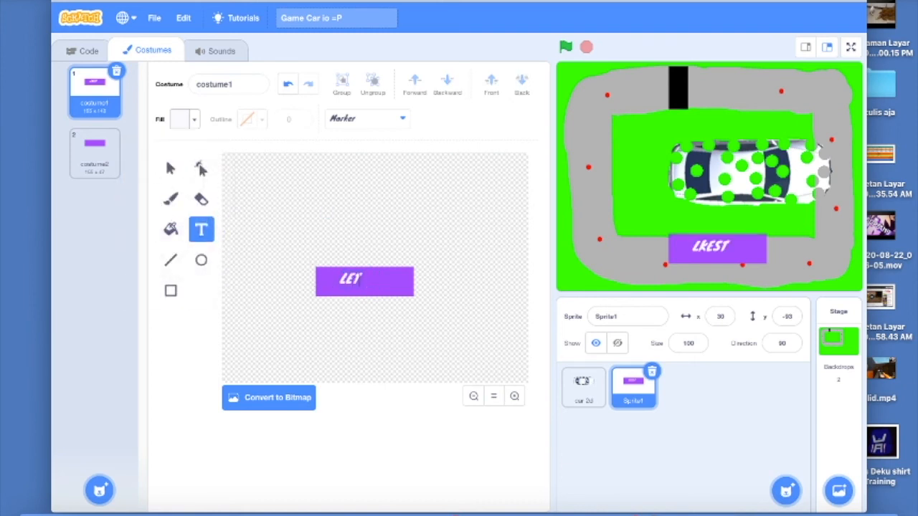
{"action": "type", "text": "PLAY"}
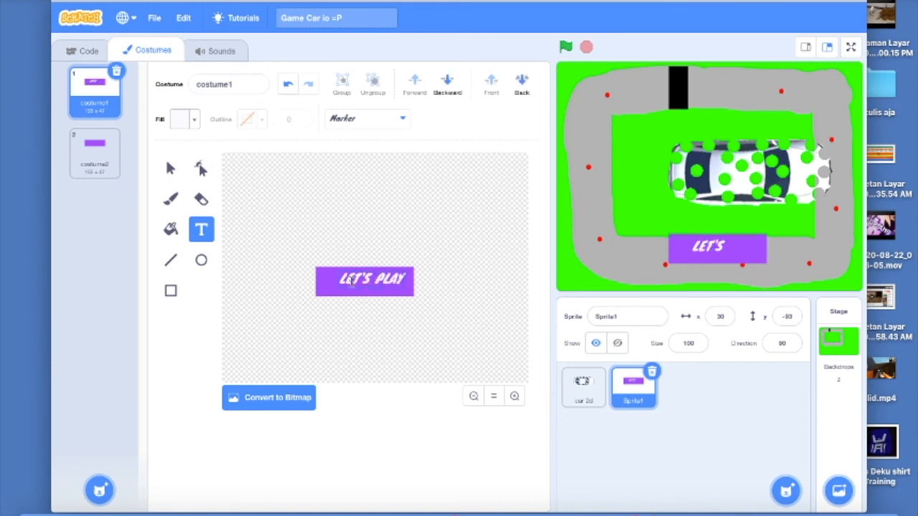
Step: Centre the LET'S PLAY text on the purple rectangle in costume1
{"action": "left_click", "coordinate": [176, 175]}
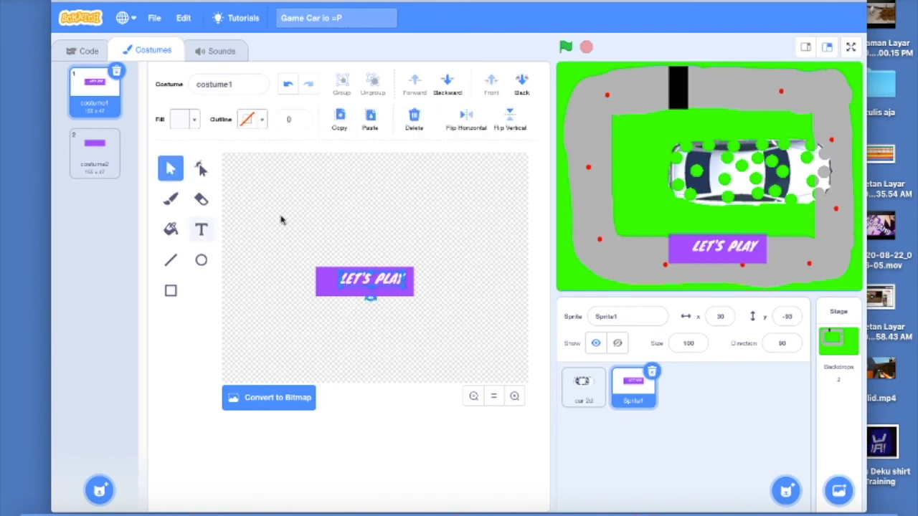
{"action": "left_click", "coordinate": [349, 285]}
{"action": "mouse_move", "coordinate": [385, 285]}
{"action": "left_mouse_down"}
{"action": "mouse_move", "coordinate": [403, 292]}
{"action": "mouse_move", "coordinate": [386, 283]}
{"action": "left_mouse_up"}
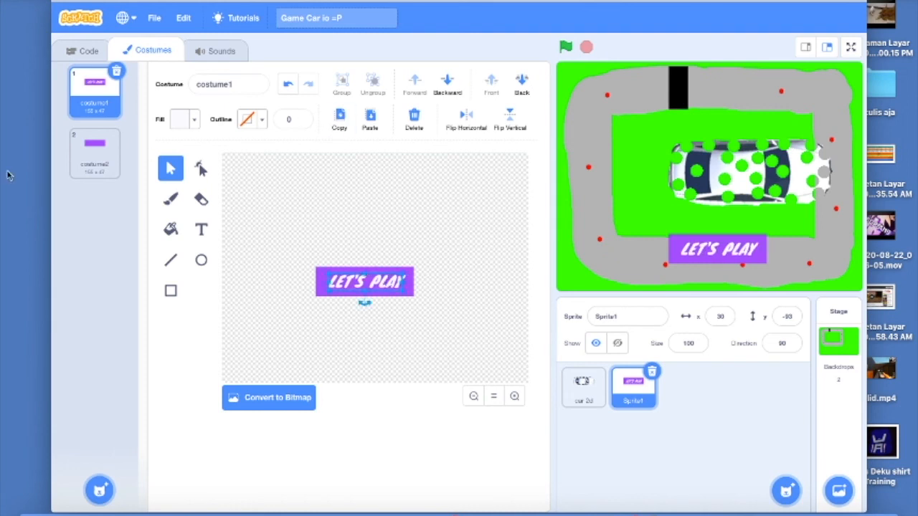
Step: Put a copy of the LET'S PLAY text on costume2's rectangle and recolour that rectangle yellow with color 14
{"action": "left_click", "coordinate": [82, 166]}
{"action": "left_click", "coordinate": [370, 120]}
{"action": "left_click_drag", "start_coordinate": [349, 282], "coordinate": [348, 281]}
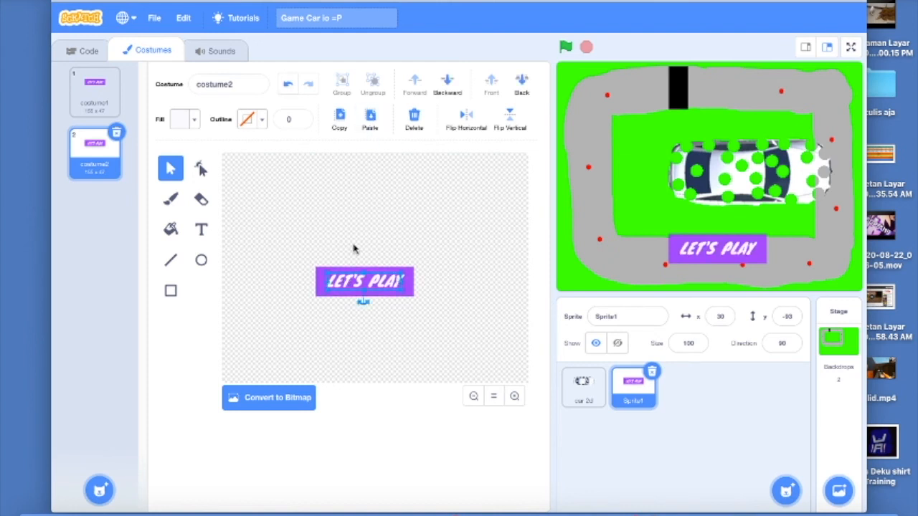
{"action": "left_click", "coordinate": [194, 120]}
{"action": "left_click_drag", "start_coordinate": [196, 188], "coordinate": [144, 188]}
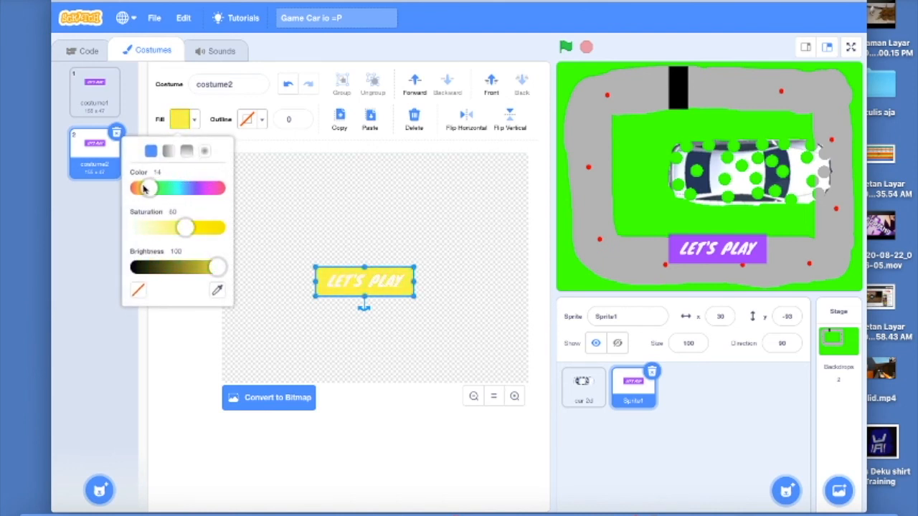
{"action": "left_click", "coordinate": [279, 173]}
Step: Compare the purple and yellow LET'S PLAY costumes by alternating between them
{"action": "left_click", "coordinate": [104, 89]}
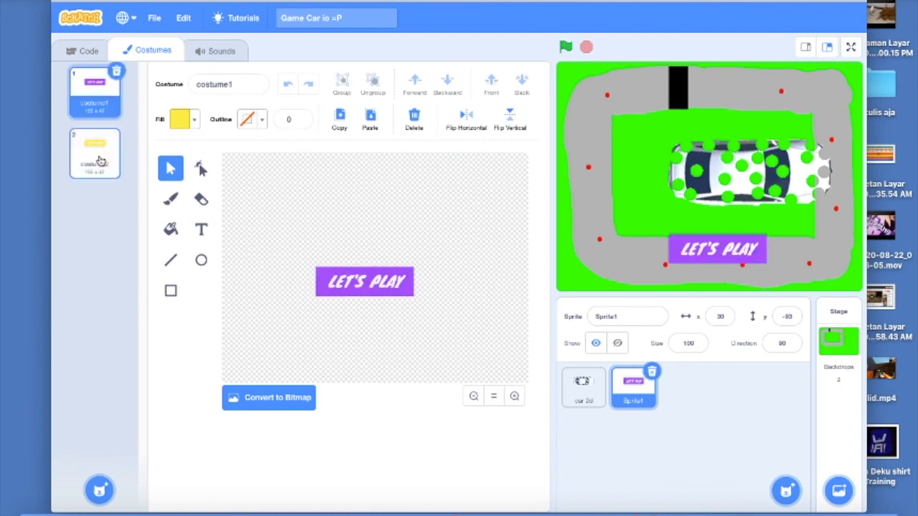
{"action": "left_click", "coordinate": [100, 160]}
{"action": "left_click", "coordinate": [95, 110]}
{"action": "left_click", "coordinate": [89, 158]}
{"action": "left_click", "coordinate": [93, 96]}
{"action": "left_click", "coordinate": [85, 149]}
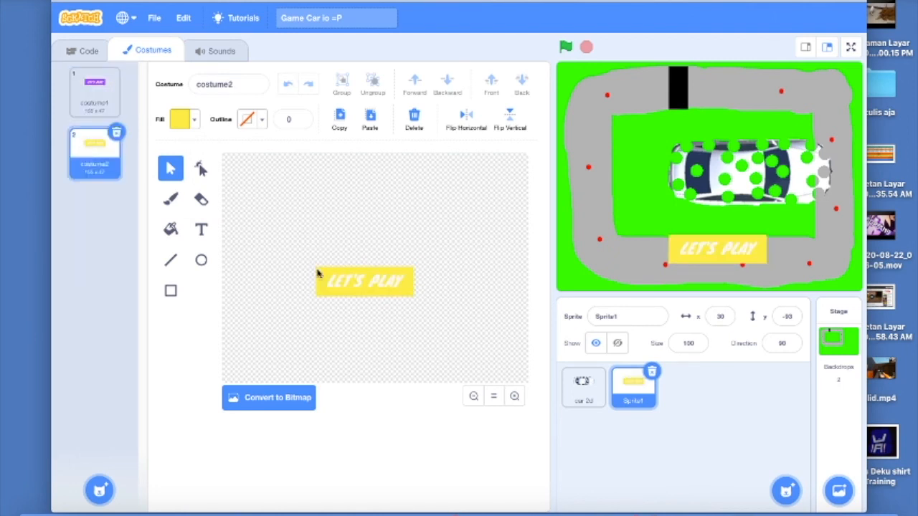
{"action": "left_click", "coordinate": [74, 97]}
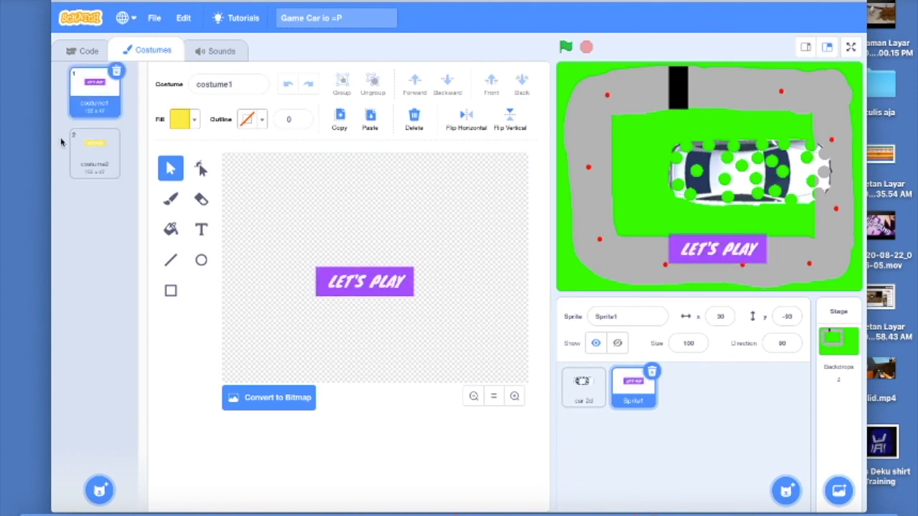
{"action": "left_click", "coordinate": [72, 143]}
{"action": "left_click", "coordinate": [338, 279]}
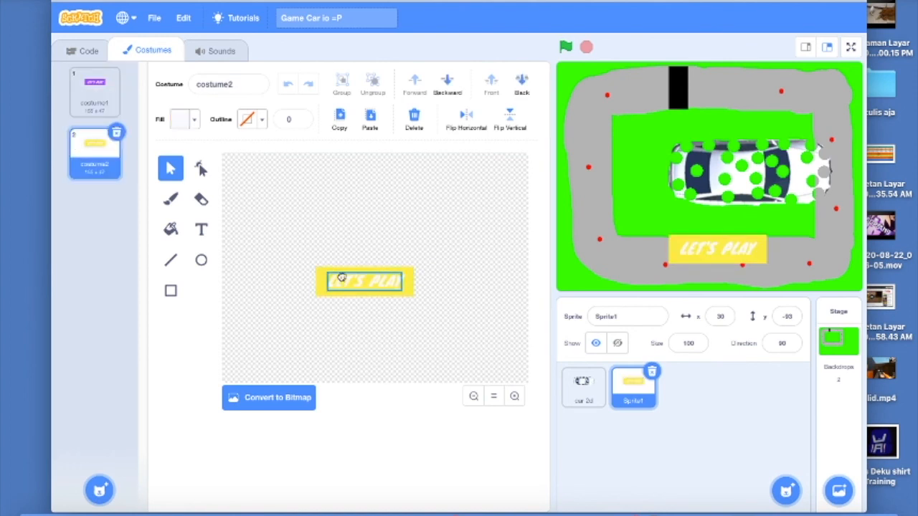
{"action": "left_click", "coordinate": [276, 233]}
{"action": "left_click", "coordinate": [80, 105]}
{"action": "left_click", "coordinate": [117, 163]}
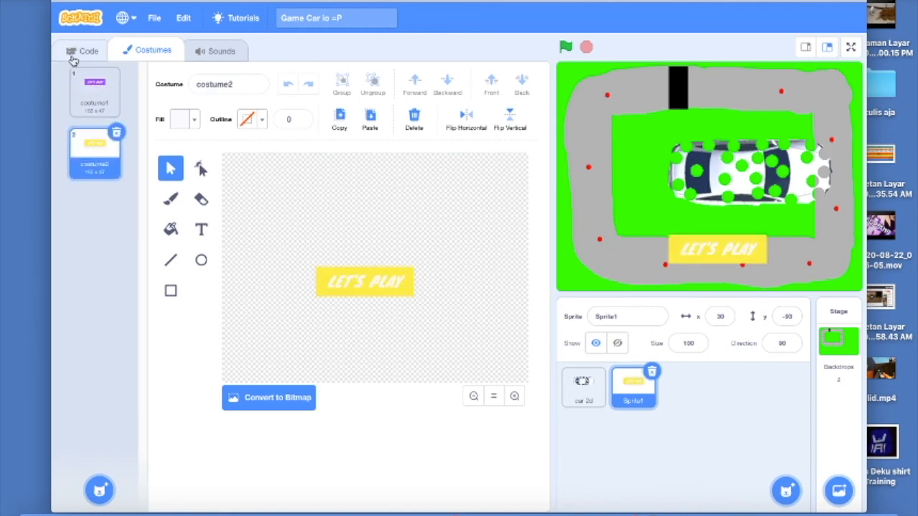
Step: Add a script to the car 2d sprite that hides it when the green flag is clicked
{"action": "left_click", "coordinate": [79, 51]}
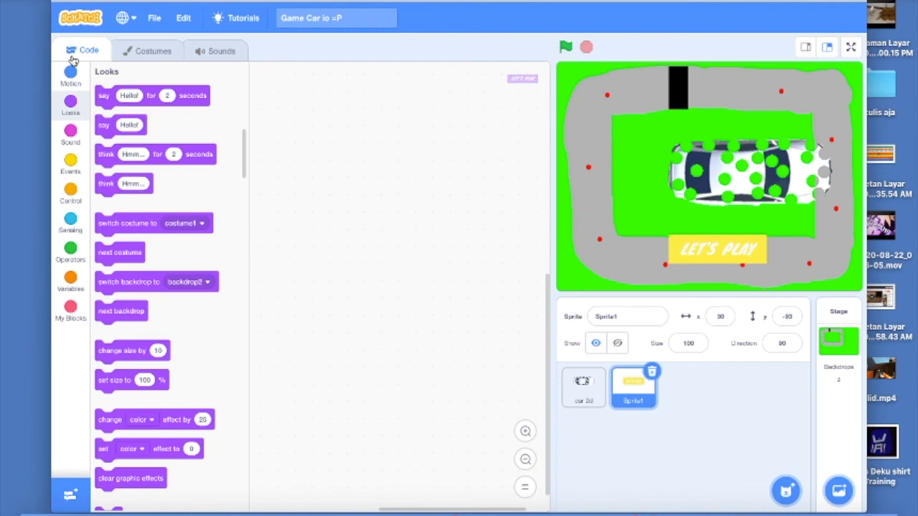
{"action": "left_click", "coordinate": [68, 162]}
{"action": "left_click", "coordinate": [591, 387]}
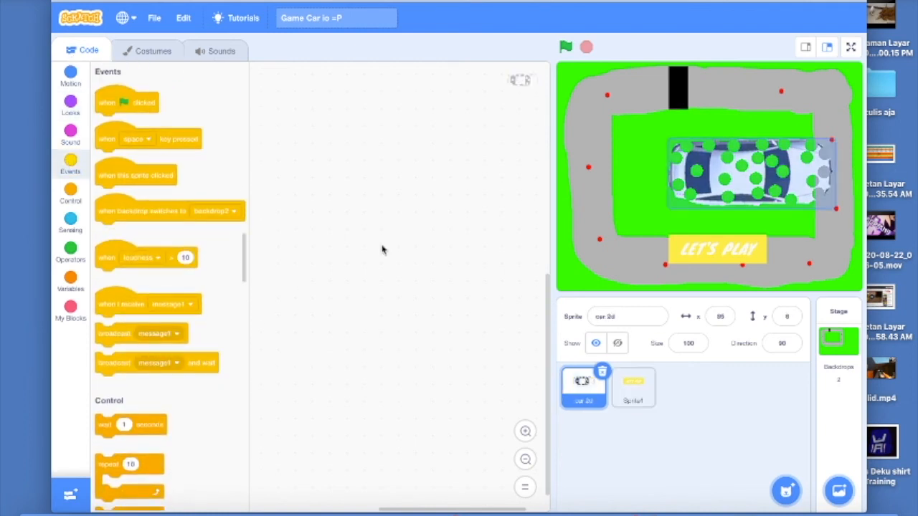
{"action": "left_click_drag", "start_coordinate": [129, 106], "coordinate": [284, 135]}
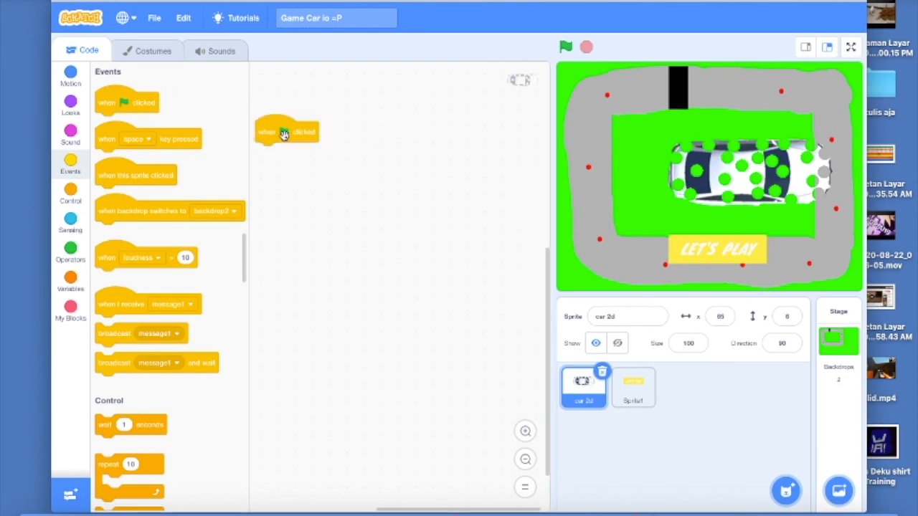
{"action": "left_click", "coordinate": [71, 103]}
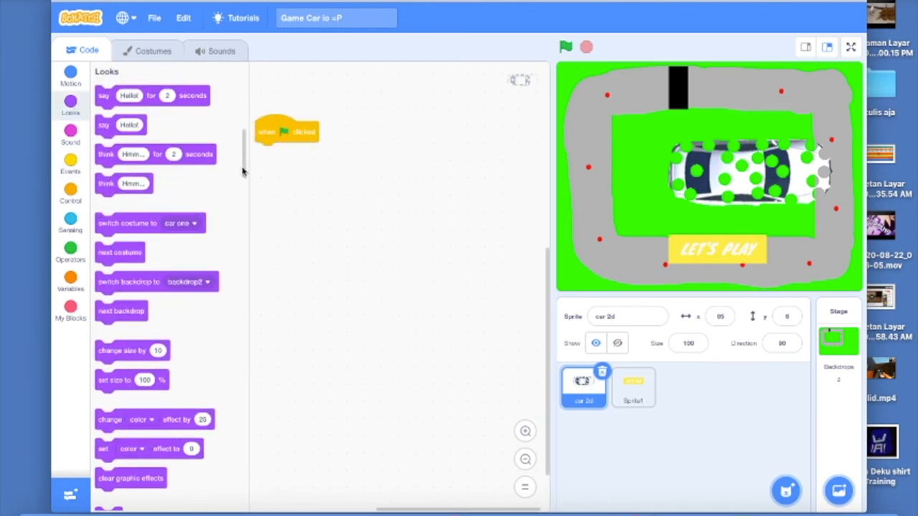
{"action": "scroll", "coordinate": [242, 172], "scroll_direction": "down", "scroll_amount": 3}
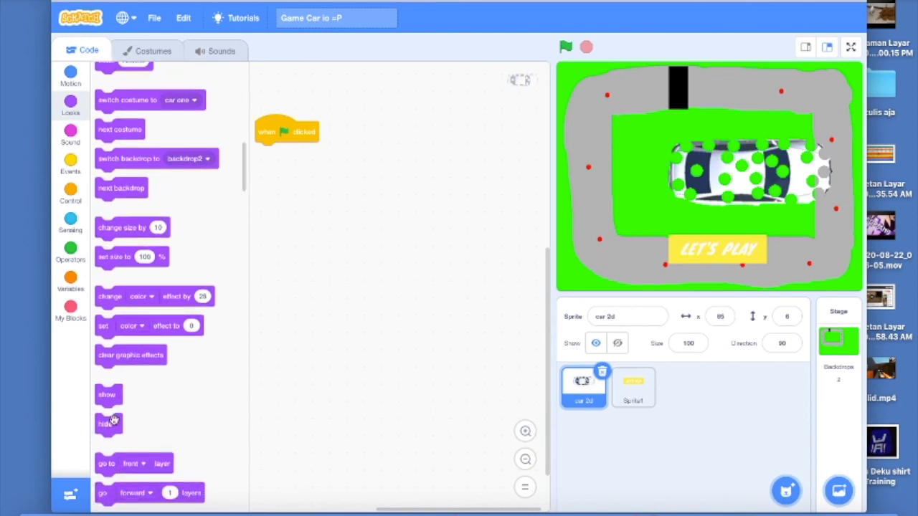
{"action": "left_click_drag", "start_coordinate": [111, 421], "coordinate": [280, 165]}
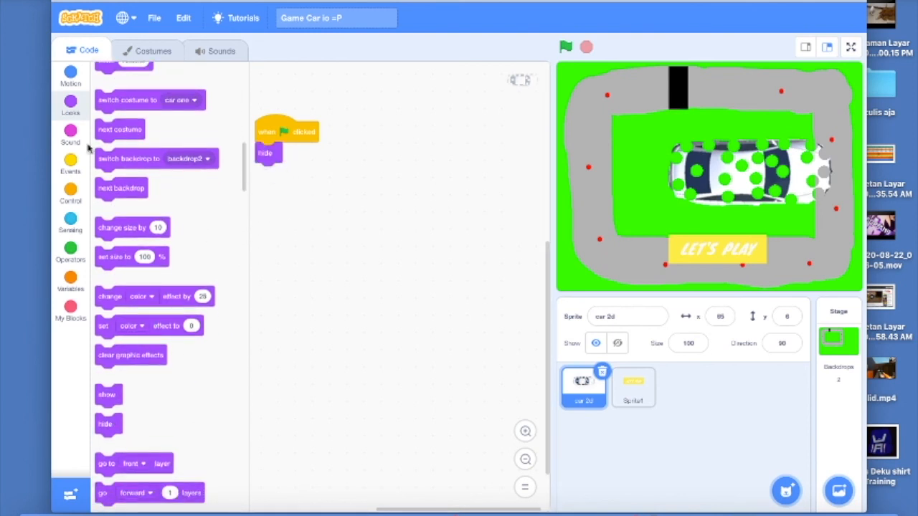
Step: Start a second car 2d script that runs when the backdrop switches to backdrop2
{"action": "left_click", "coordinate": [70, 159]}
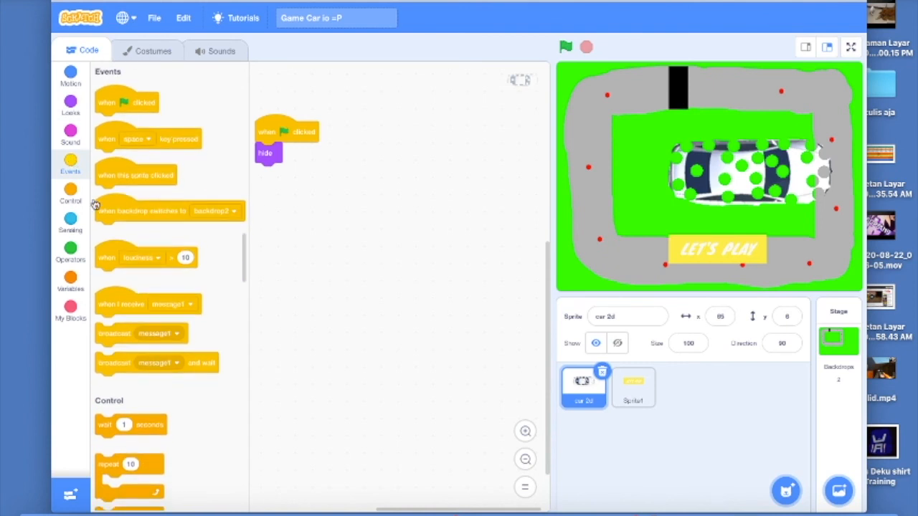
{"action": "left_click_drag", "start_coordinate": [127, 218], "coordinate": [285, 210]}
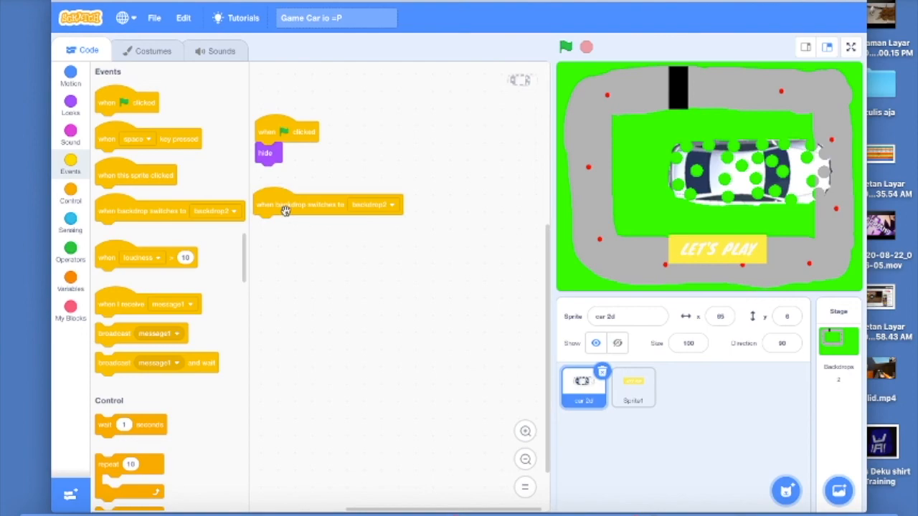